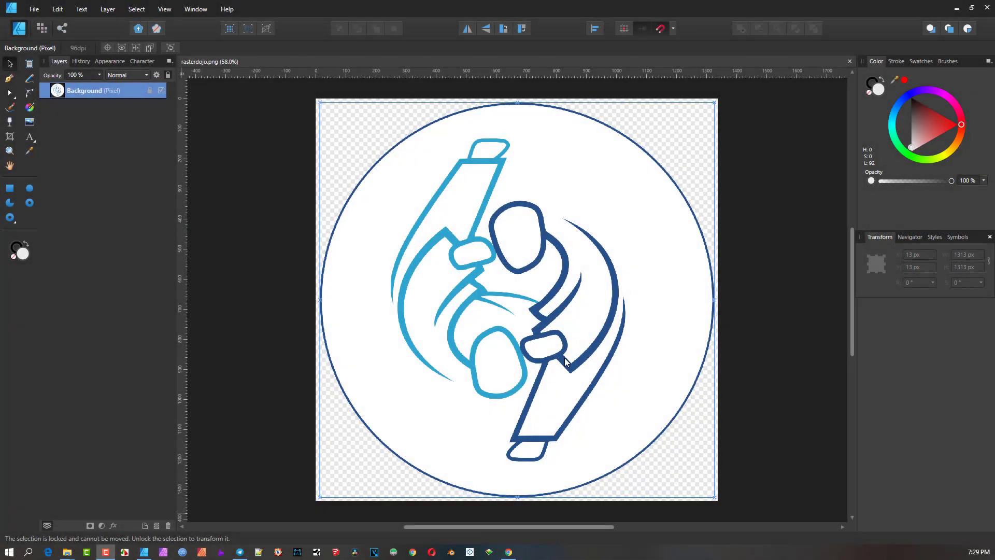
Choose the Pen tool and show the Stroke panel's width and style settings
scroll(463, 232, right, 2)
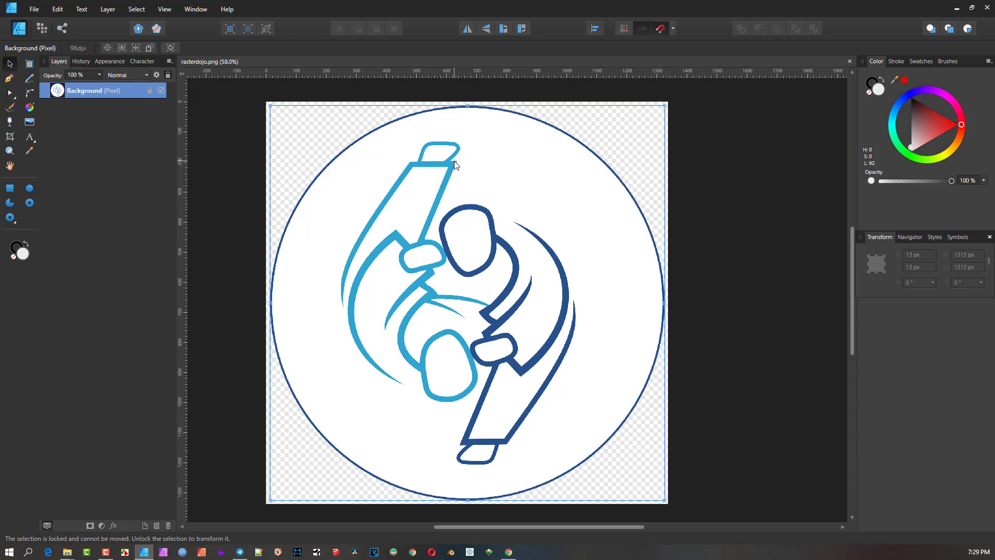
scroll(452, 164, up, 3)
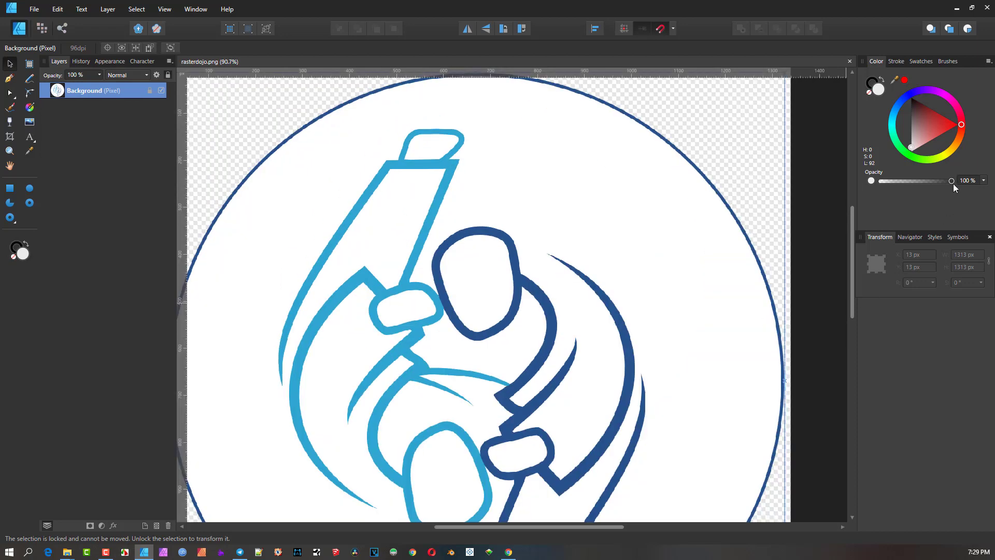
click(9, 78)
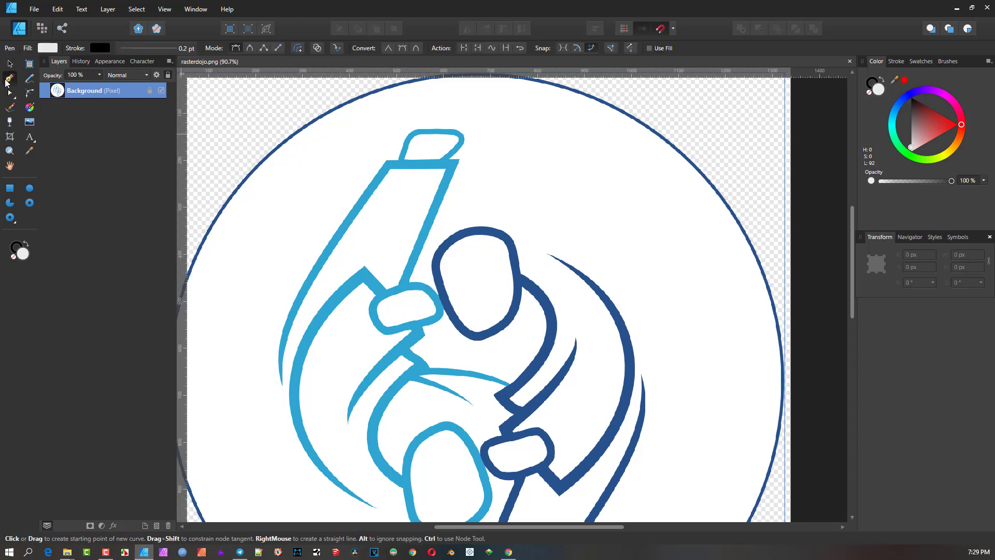
click(896, 61)
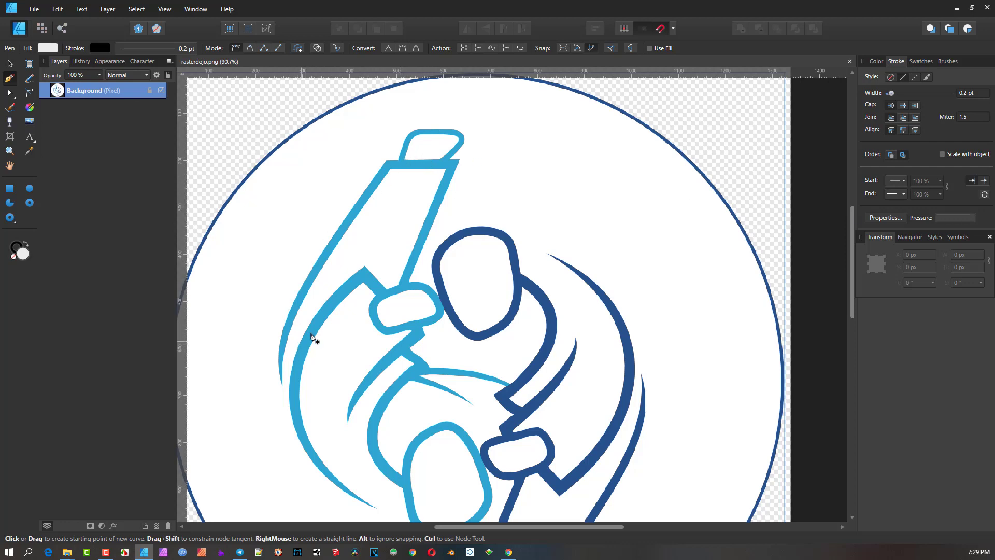
scroll(452, 249, down, 2)
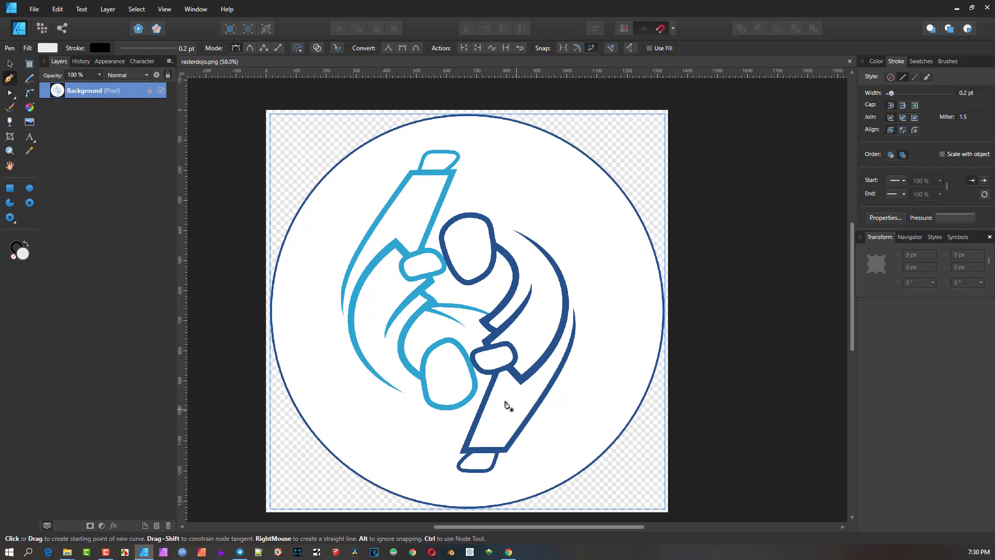
scroll(460, 339, up, 2)
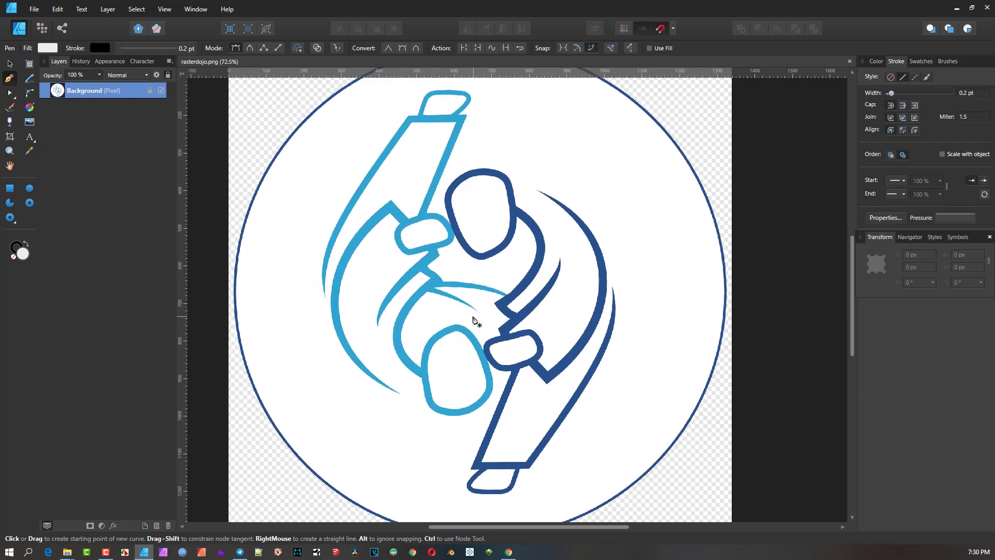
scroll(474, 320, down, 2)
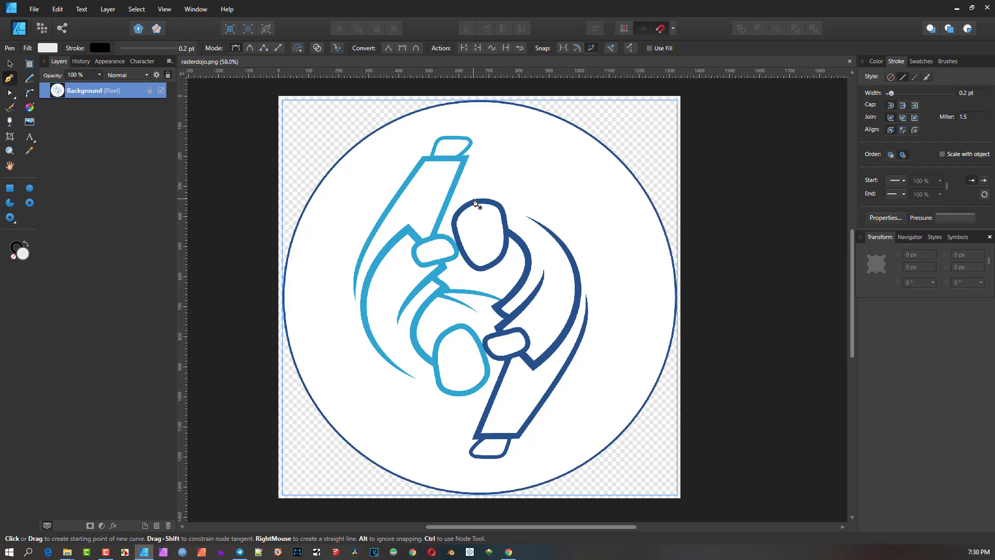
scroll(476, 196, down, 1)
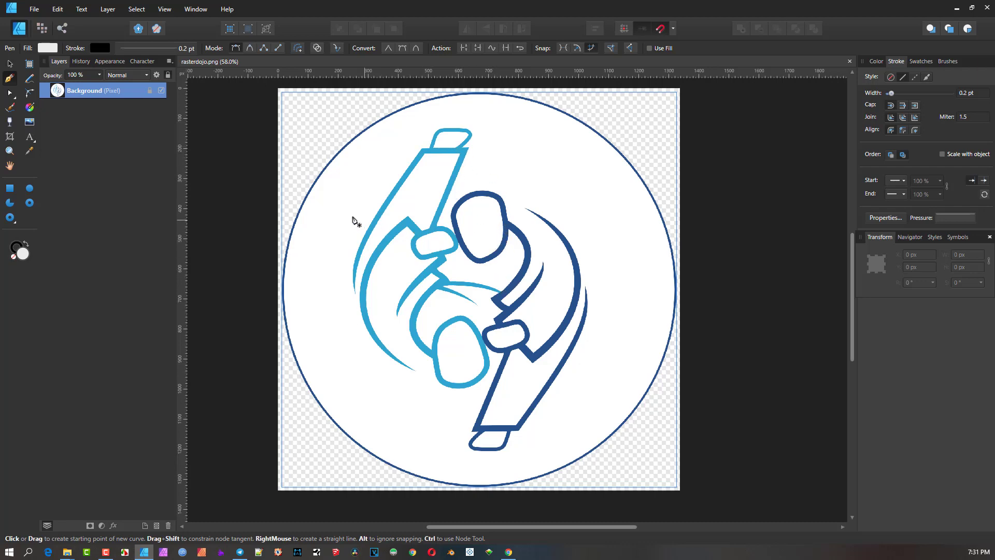
scroll(476, 289, up, 10)
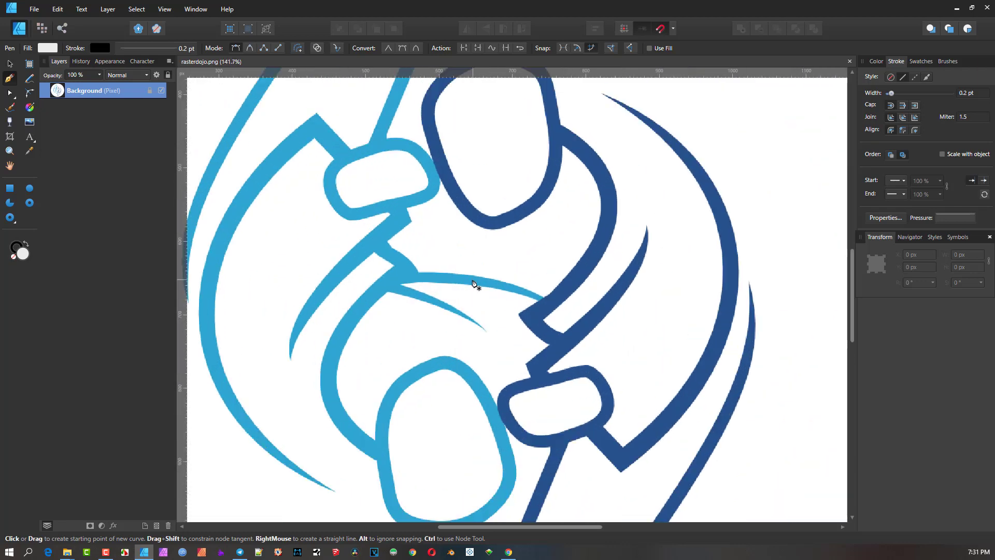
scroll(476, 277, down, 9)
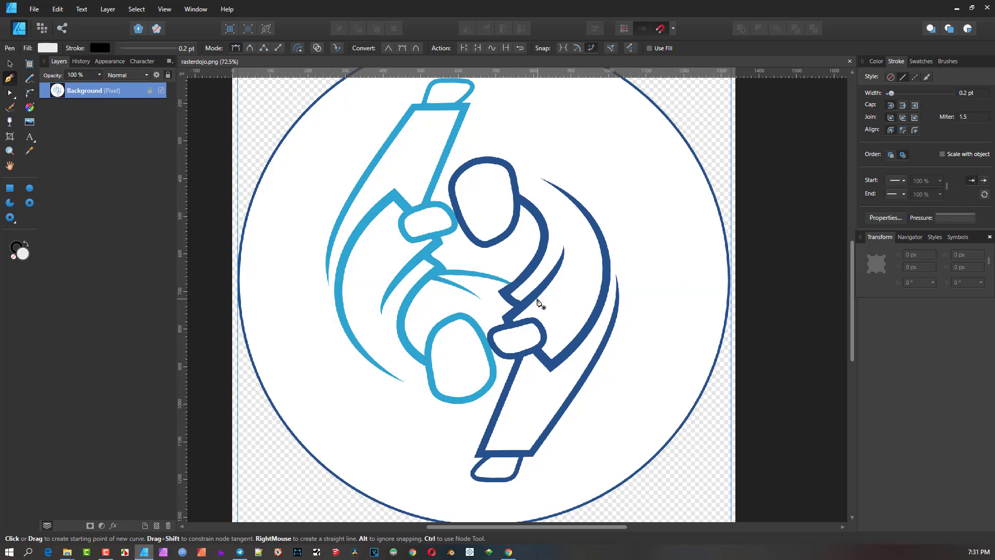
scroll(521, 316, down, 2)
scroll(521, 316, up, 1)
scroll(521, 317, right, 1)
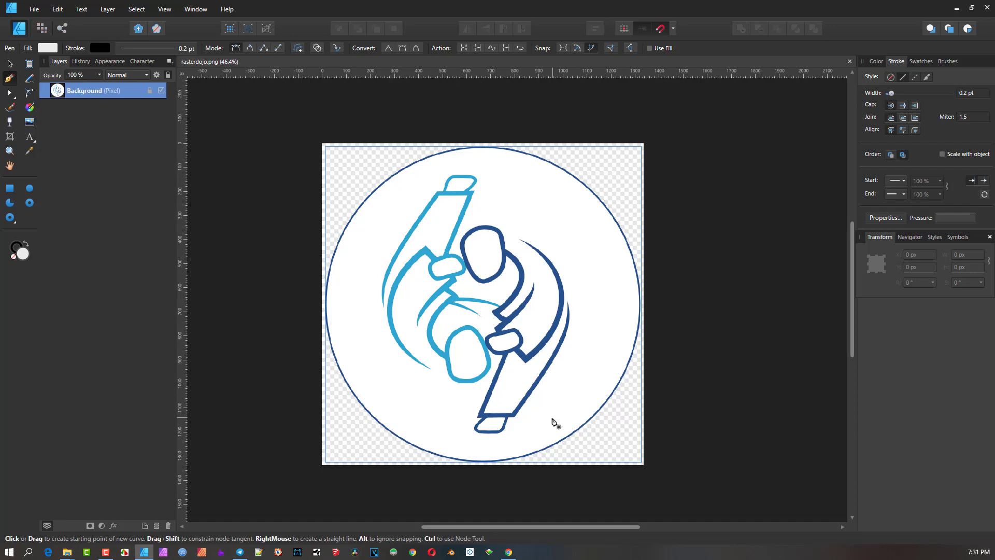
scroll(552, 422, up, 5)
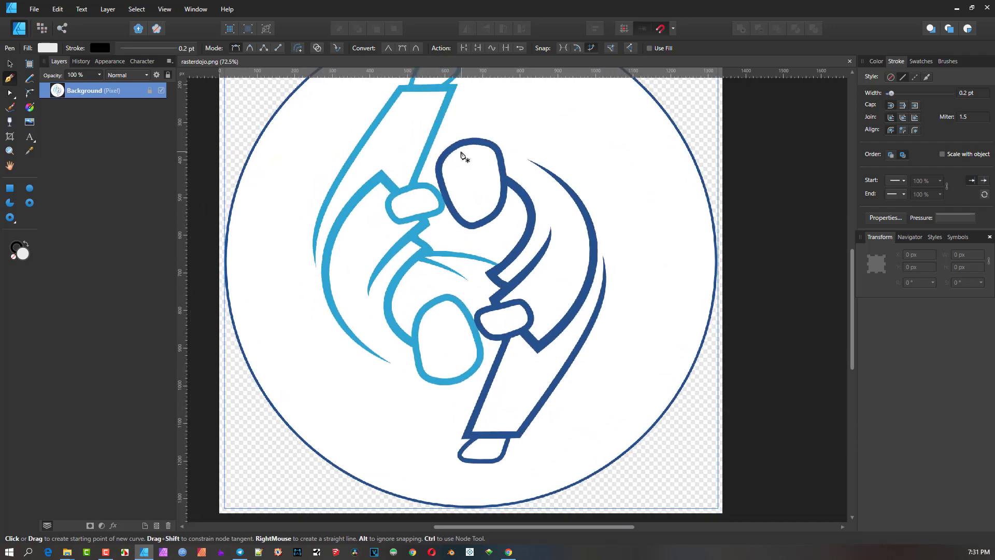
scroll(438, 196, up, 4)
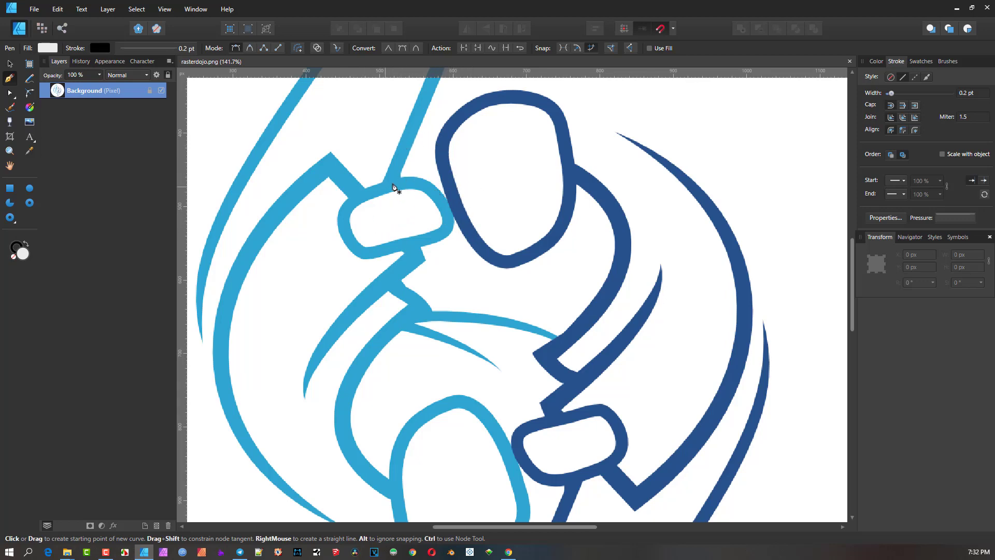
scroll(498, 215, down, 6)
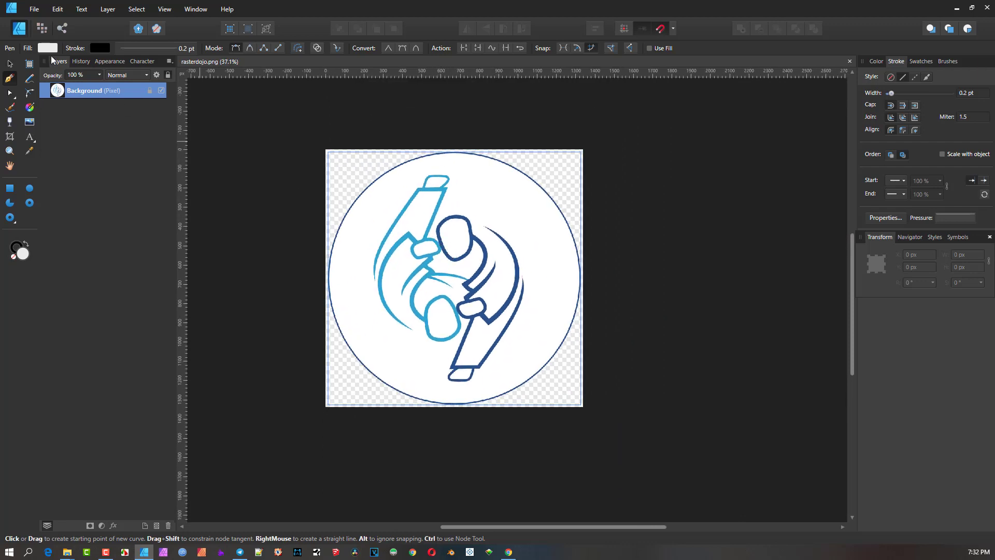
Add a Threshold adjustment to the logo's Background layer
click(101, 526)
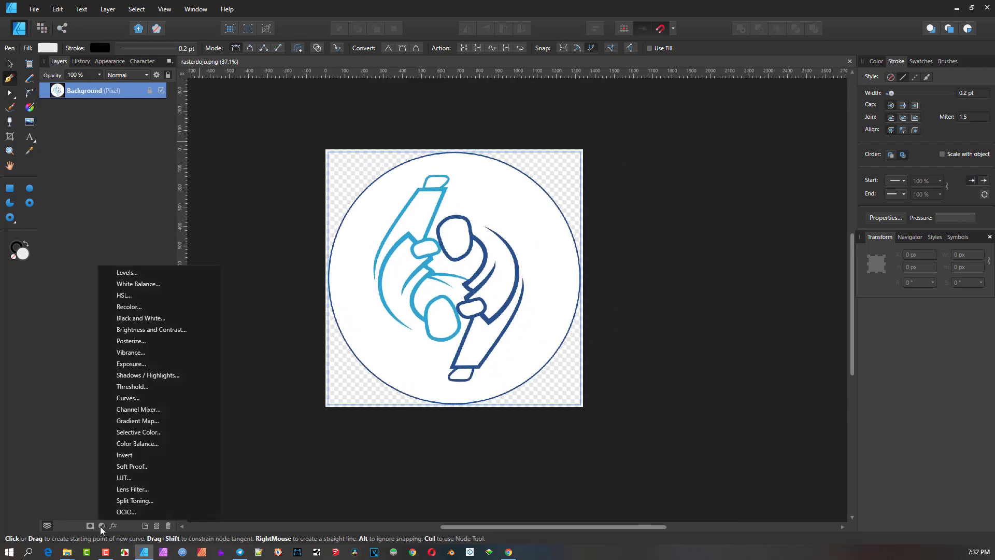
click(144, 386)
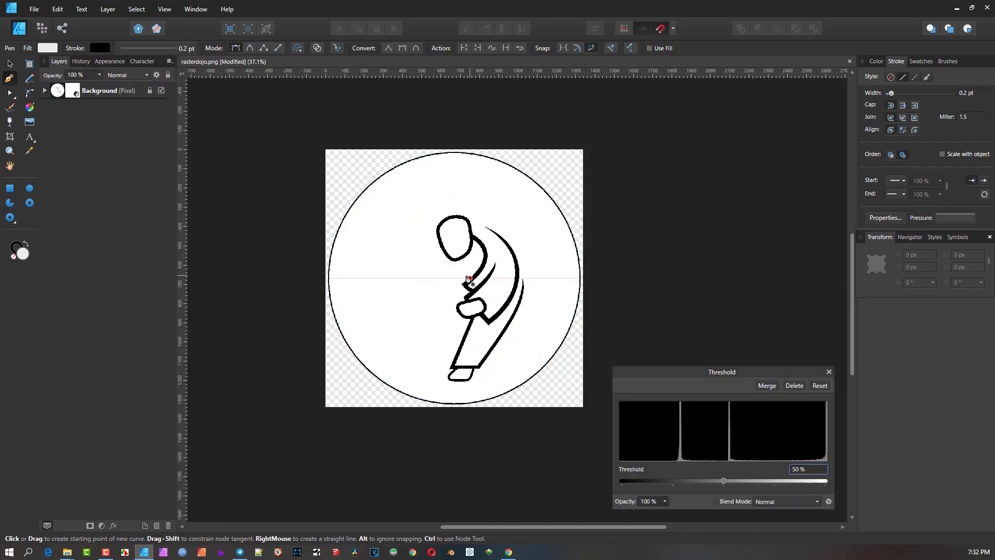
scroll(464, 270, up, 2)
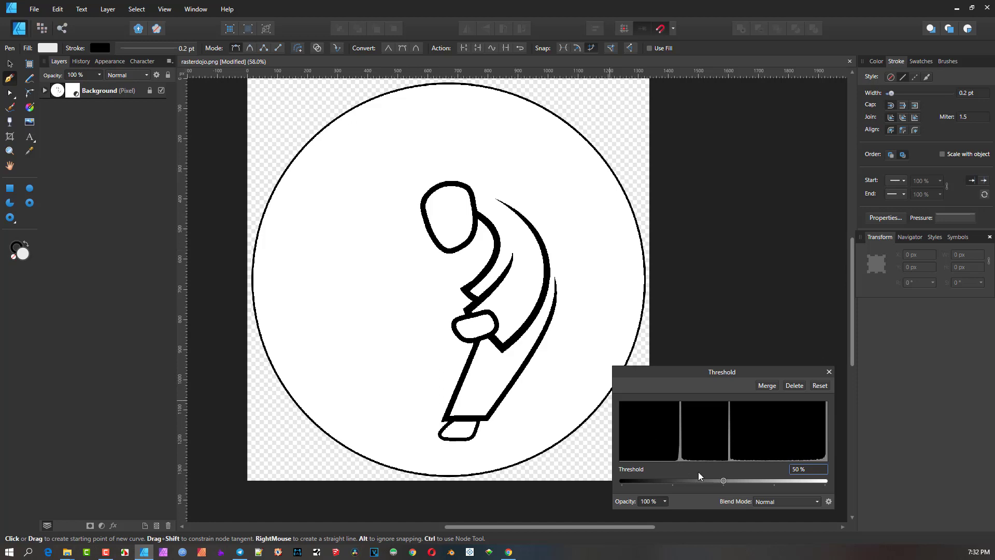
Tune the Threshold level, trying values from 56% to 100%, for crisp black outlines
drag(724, 481, 731, 483)
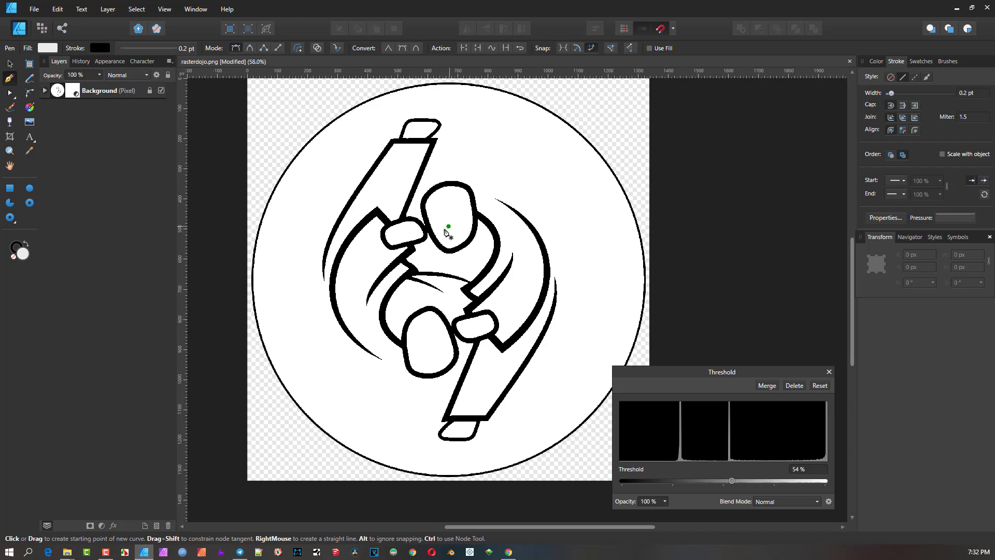
scroll(450, 233, up, 2)
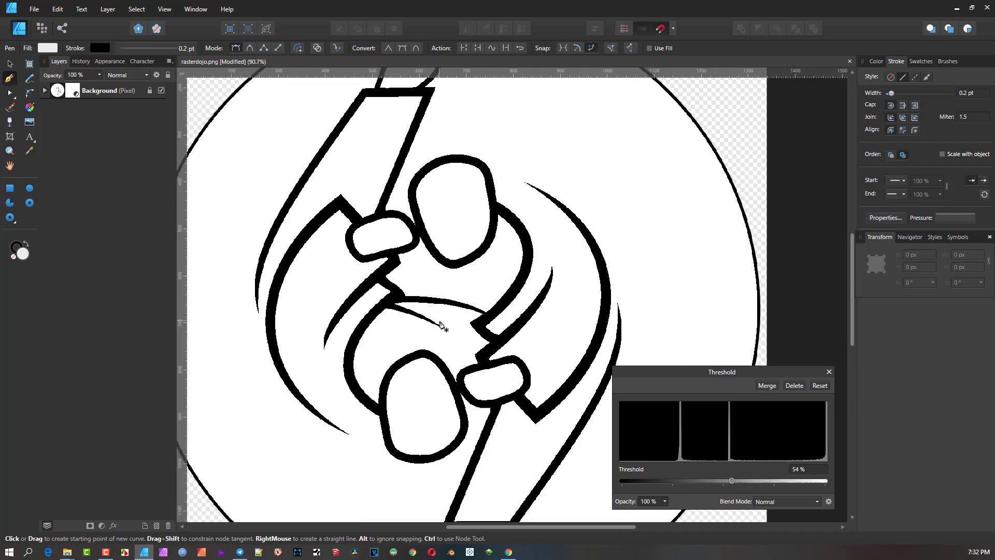
scroll(477, 324, up, 4)
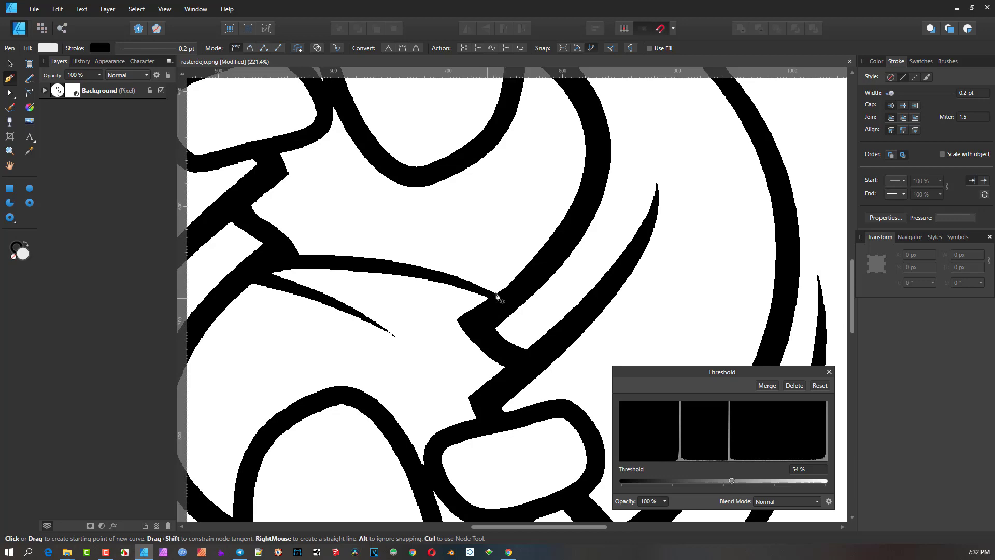
scroll(495, 298, down, 2)
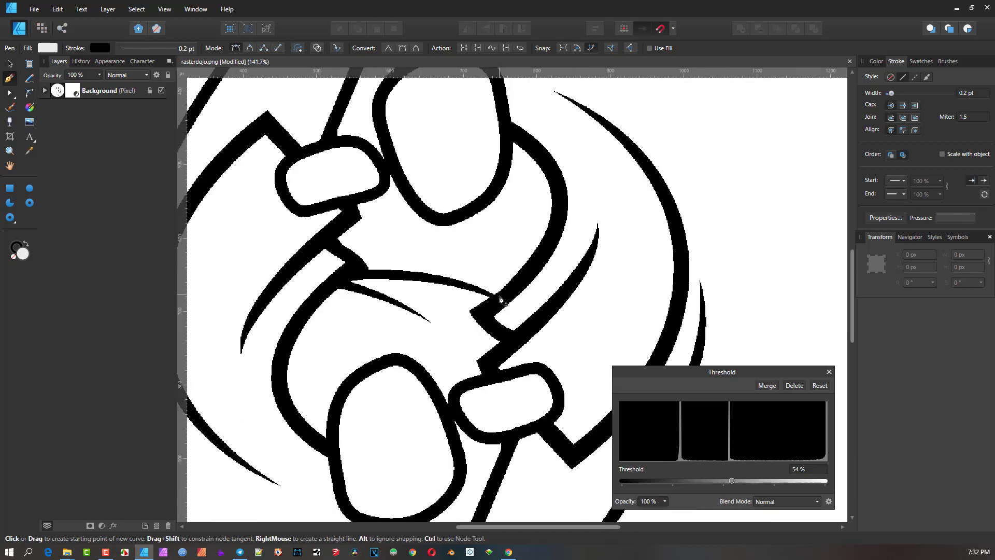
scroll(499, 288, down, 4)
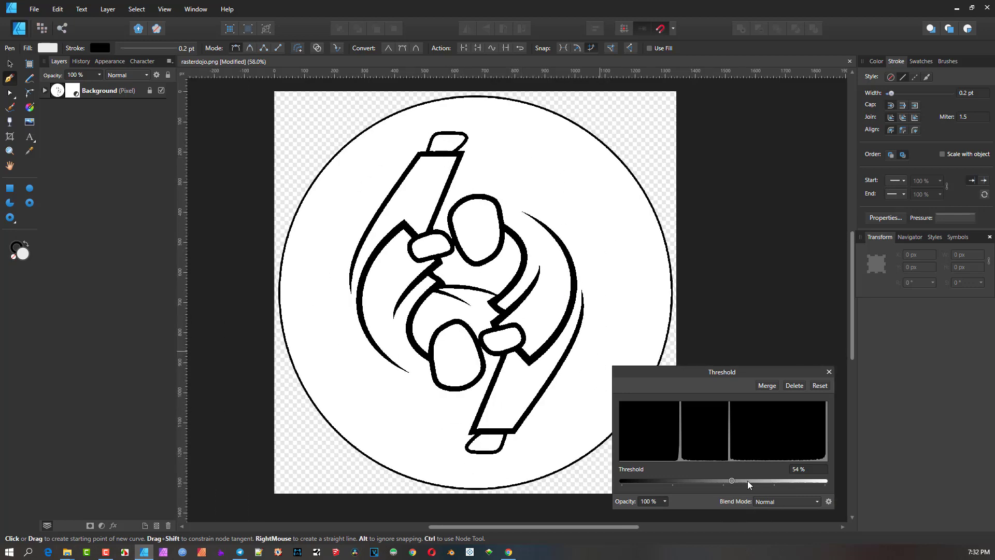
drag(758, 483, 736, 480)
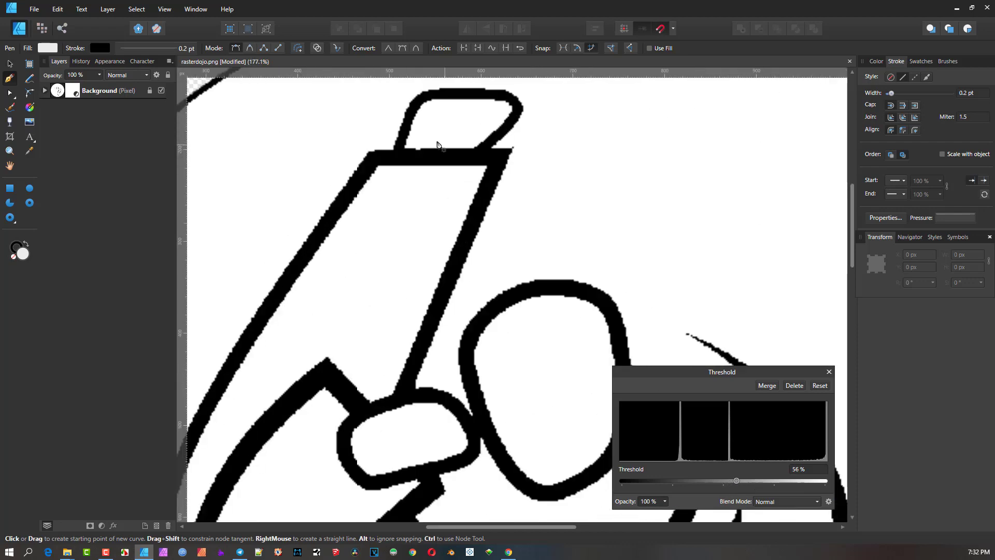
scroll(430, 145, up, 3)
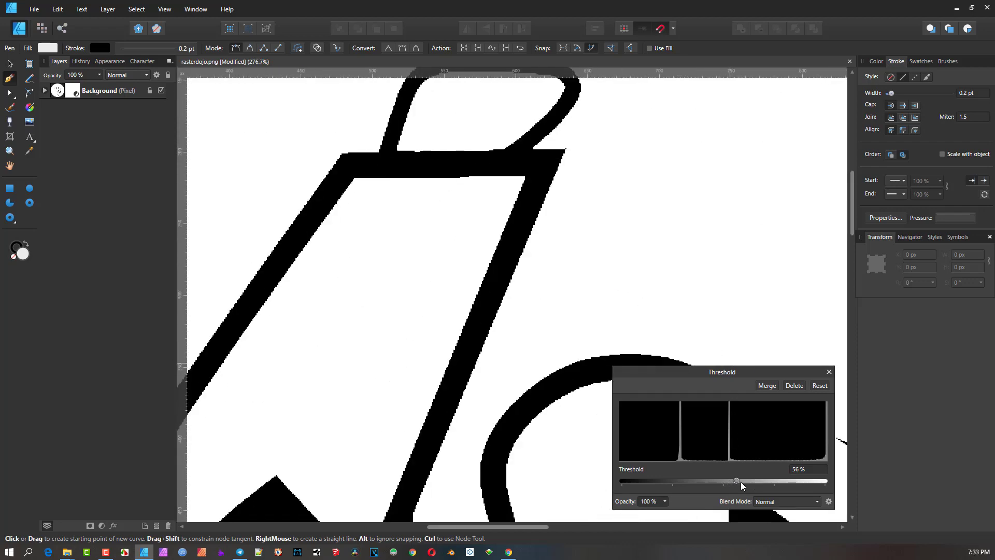
mouse_move(739, 482)
mouse_down()
mouse_move(769, 488)
mouse_move(755, 487)
mouse_up()
scroll(511, 355, down, 5)
scroll(507, 271, up, 3)
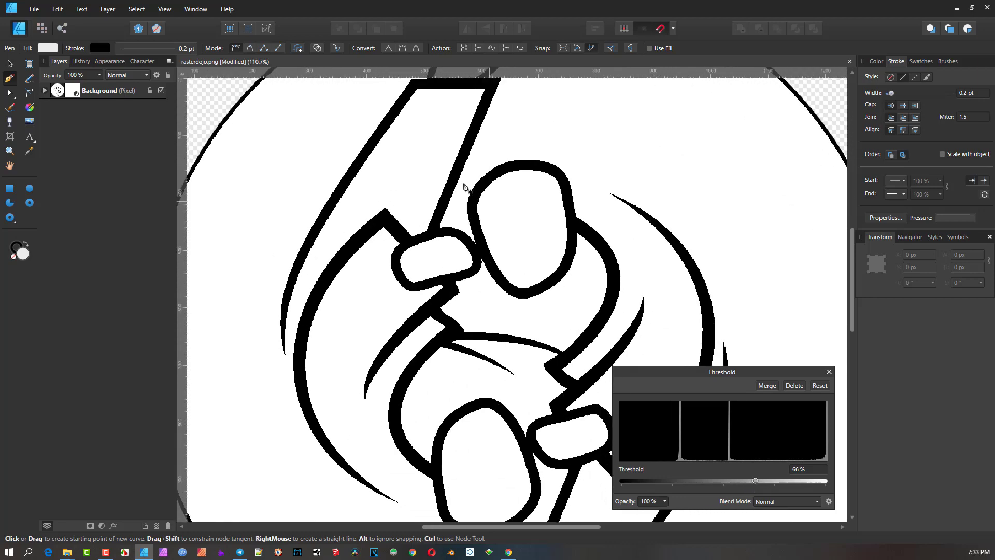
mouse_move(758, 480)
mouse_down()
mouse_move(832, 482)
mouse_move(759, 490)
mouse_up()
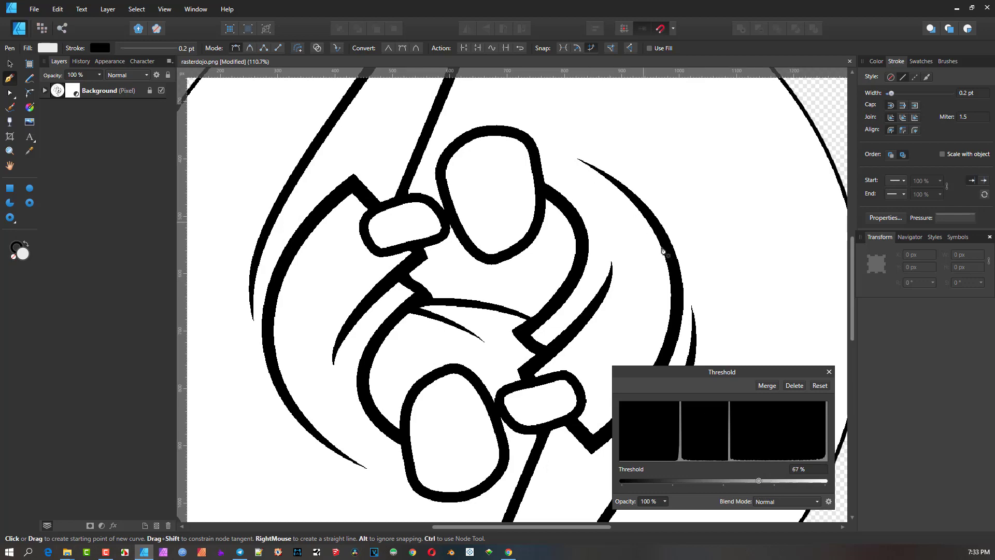
scroll(529, 287, down, 4)
scroll(529, 286, down, 1)
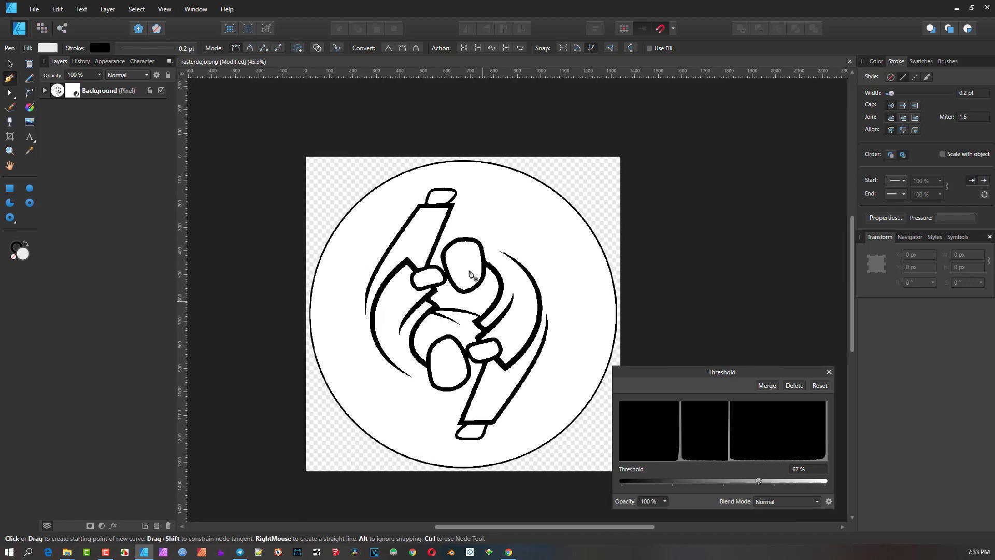
scroll(622, 362, up, 1)
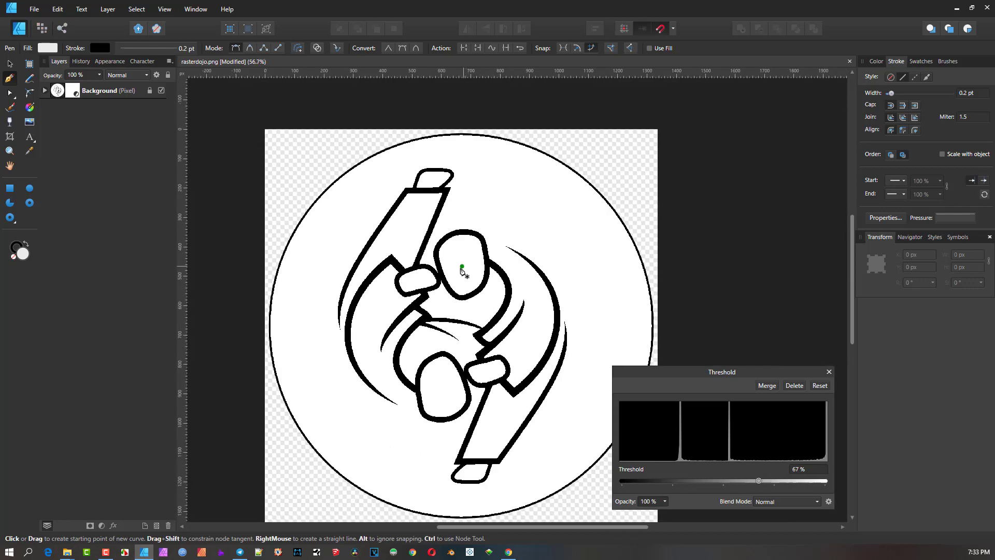
Close the Threshold settings and set a white stroke with no fill
click(829, 372)
scroll(456, 303, up, 5)
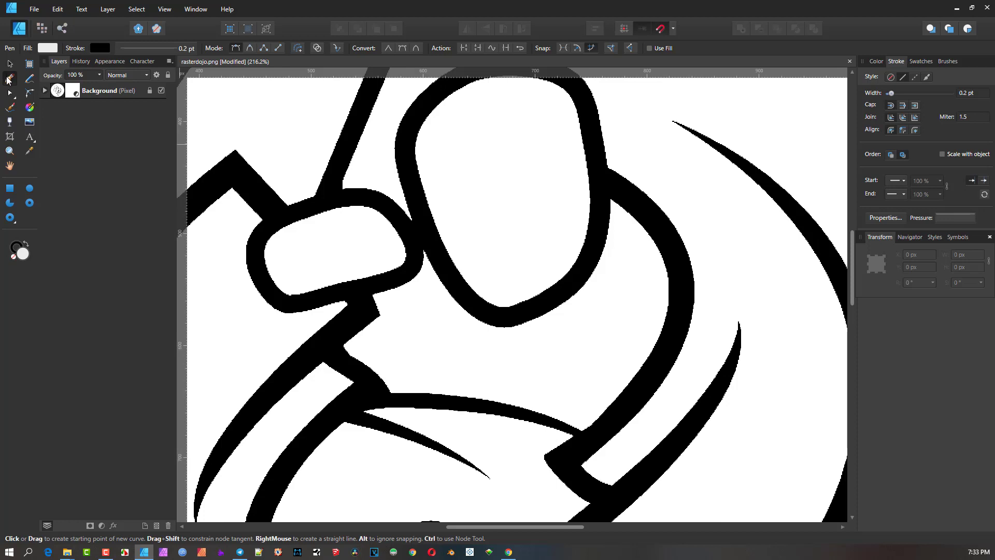
click(876, 62)
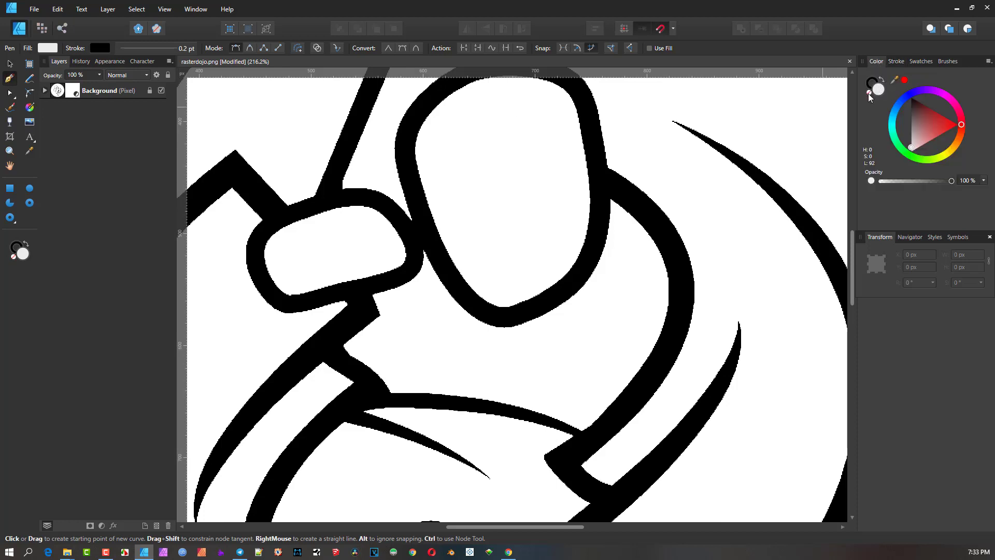
click(912, 151)
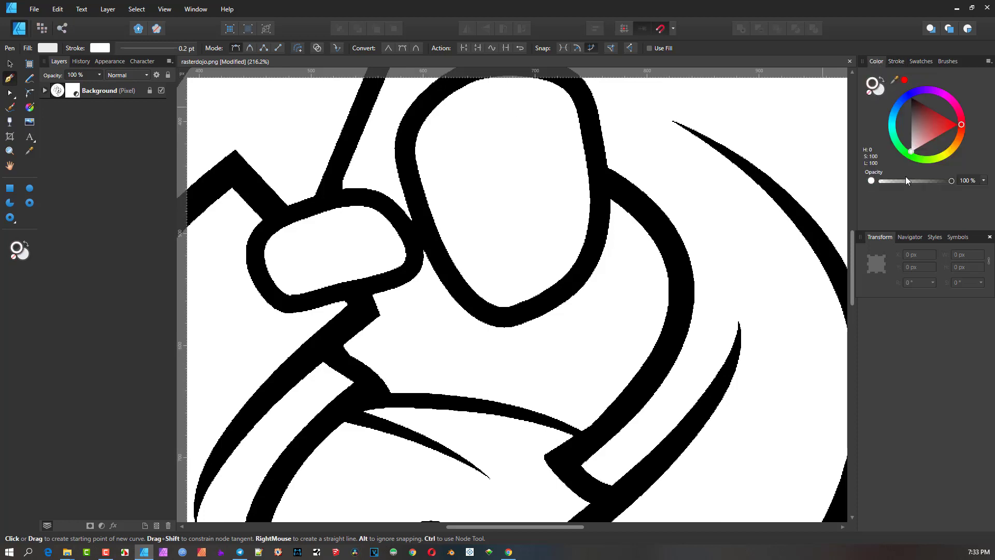
click(881, 92)
click(868, 92)
Set the stroke width to 1 pt and place a first pen node where hand meets head
click(896, 61)
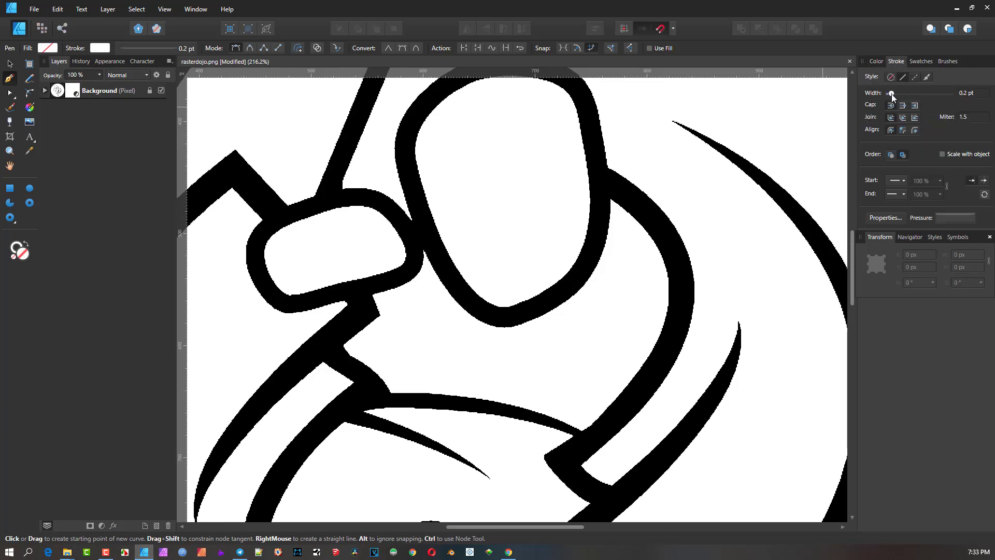
click(902, 97)
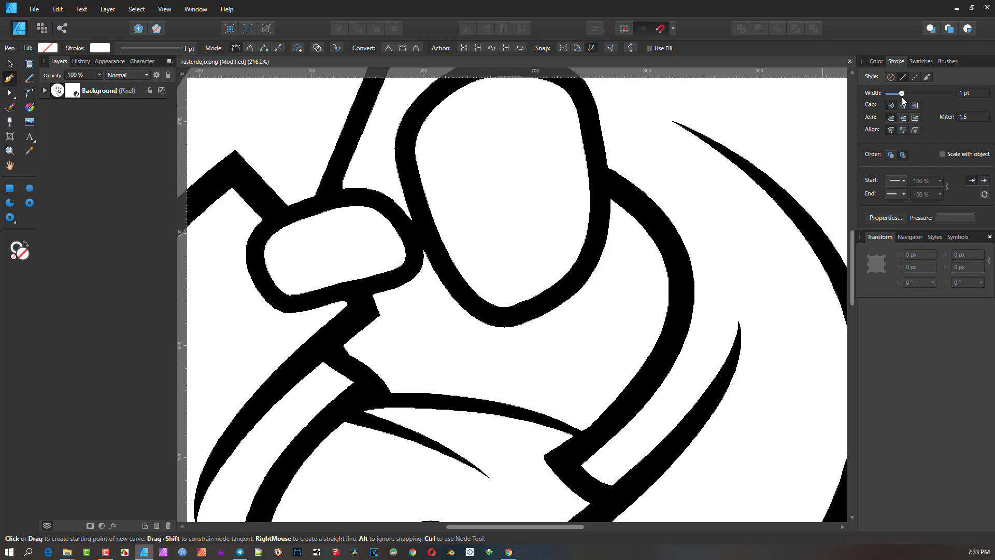
click(390, 184)
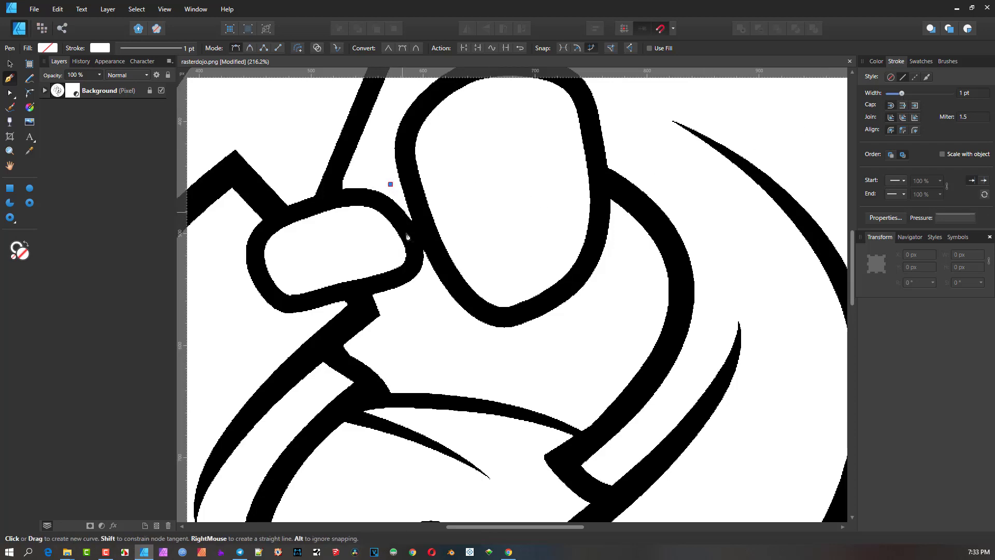
Finish the first white line, thicken it to 1.5 pt and bend it along the outline
click(429, 269)
scroll(430, 272, up, 5)
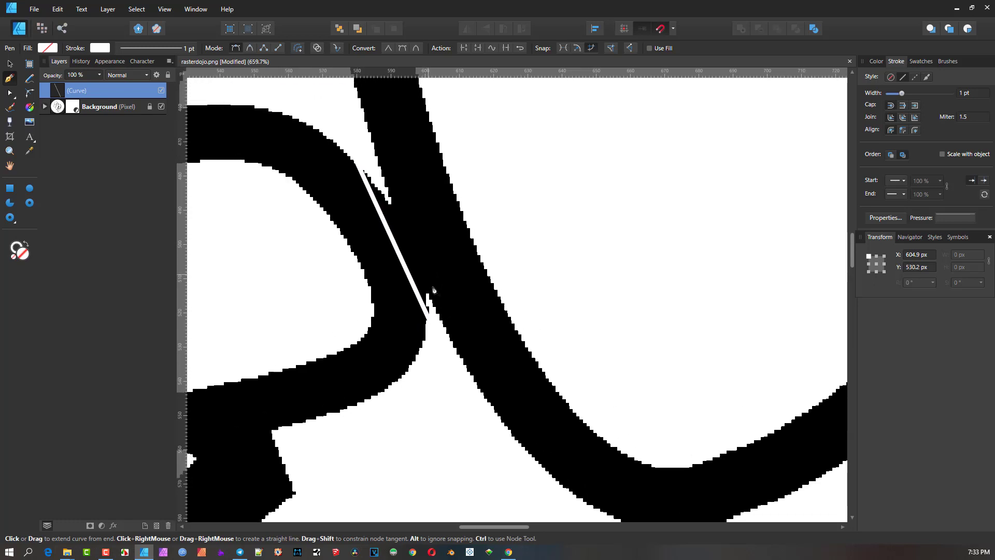
drag(900, 94, 902, 94)
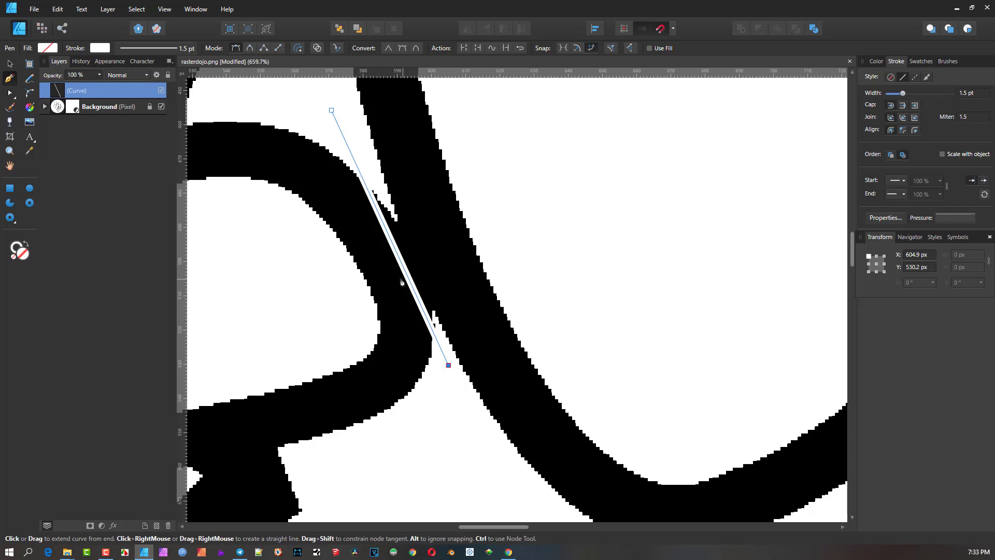
key(a)
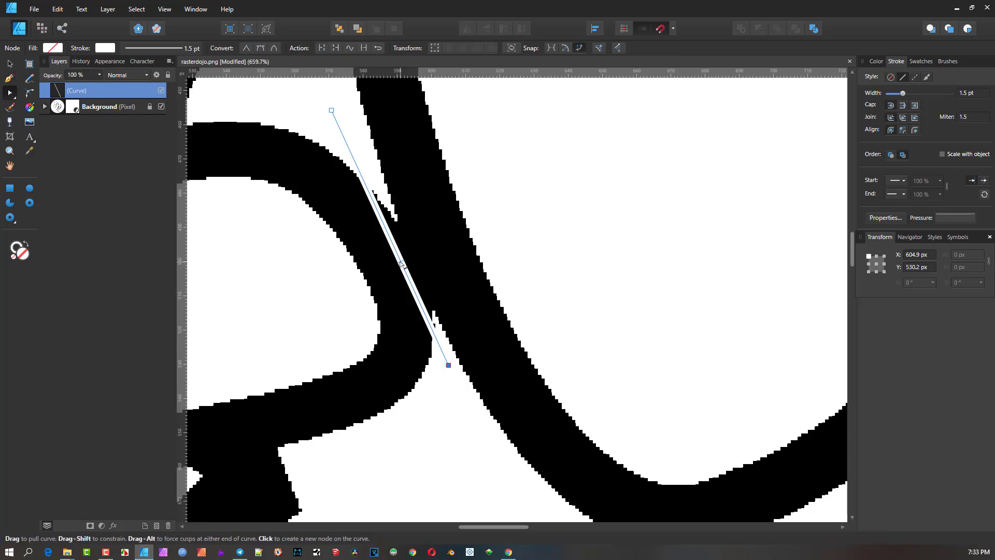
drag(401, 262, 413, 261)
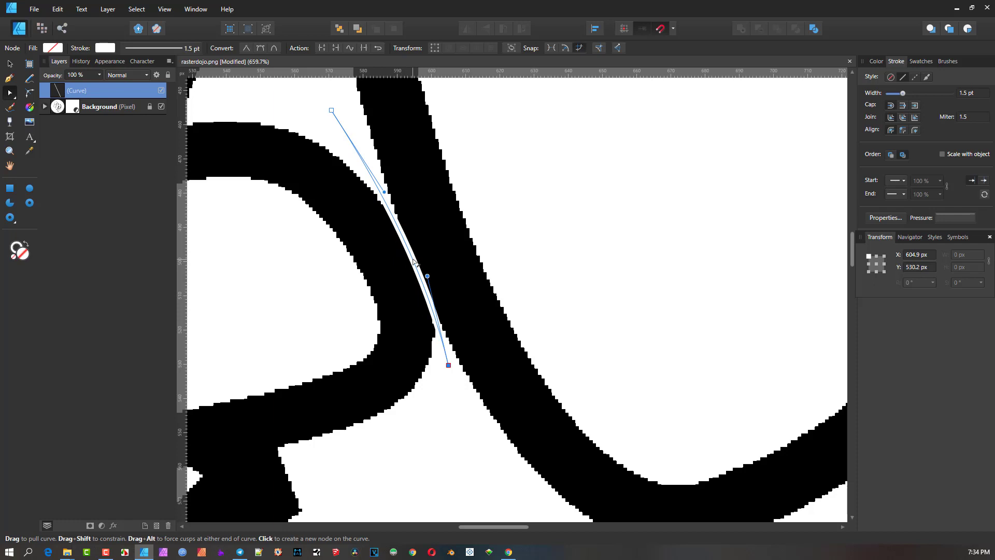
click(520, 218)
scroll(438, 262, down, 5)
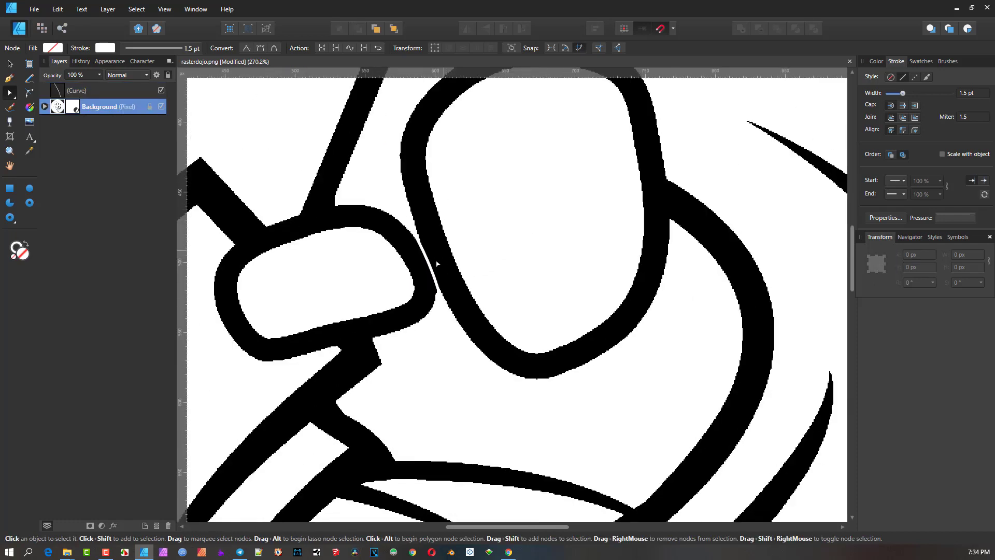
scroll(444, 261, down, 4)
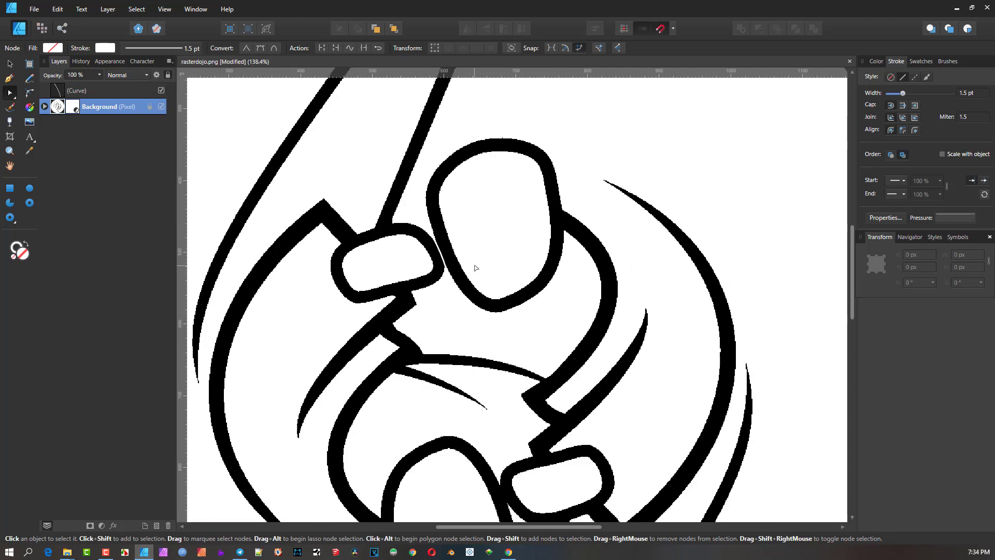
scroll(466, 274, up, 3)
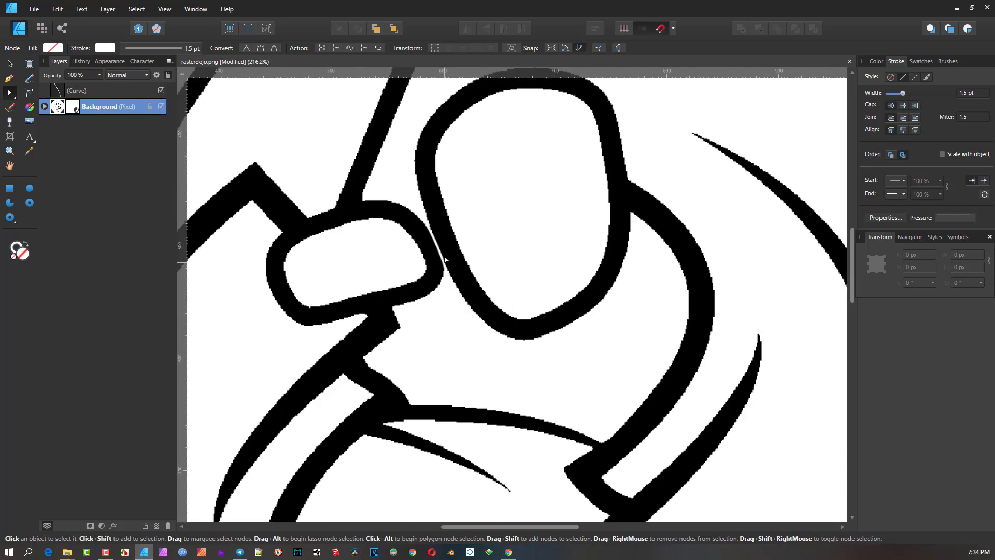
scroll(451, 278, down, 4)
scroll(524, 402, up, 5)
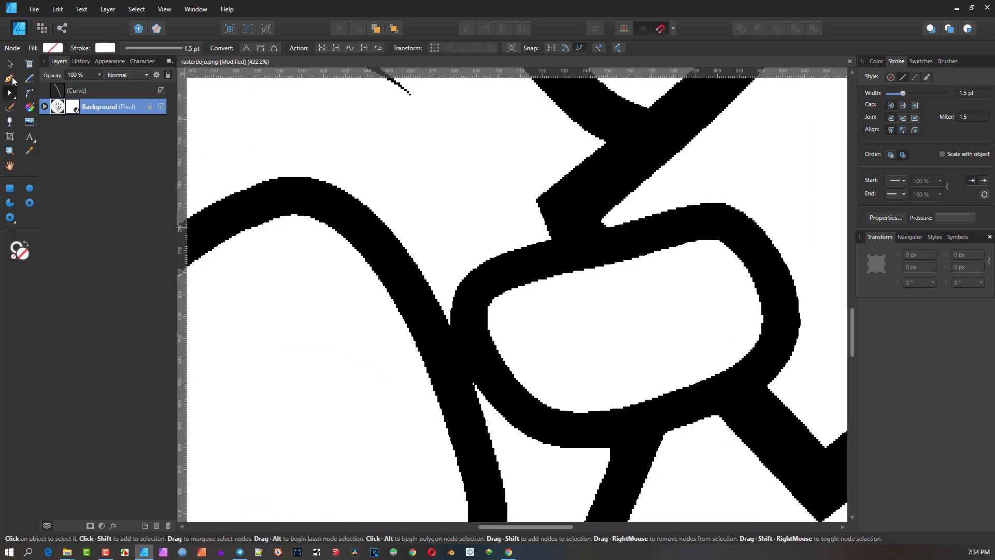
Draw a second white line across another pair of joined strokes
click(10, 78)
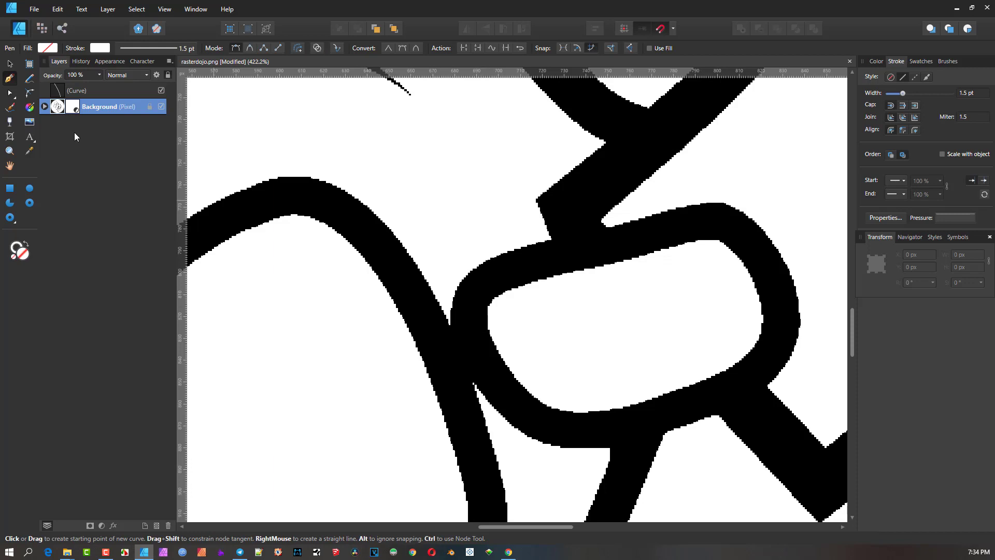
click(10, 67)
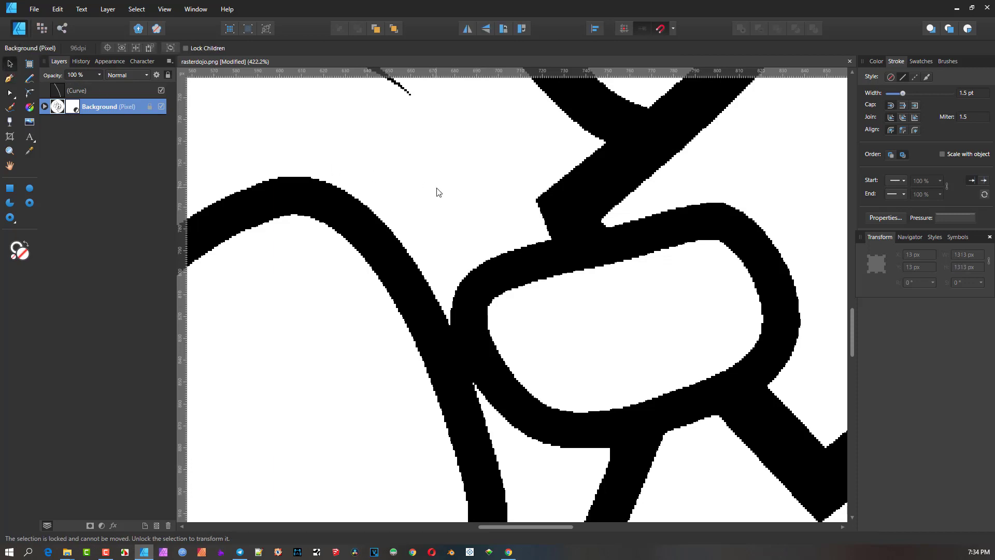
click(10, 78)
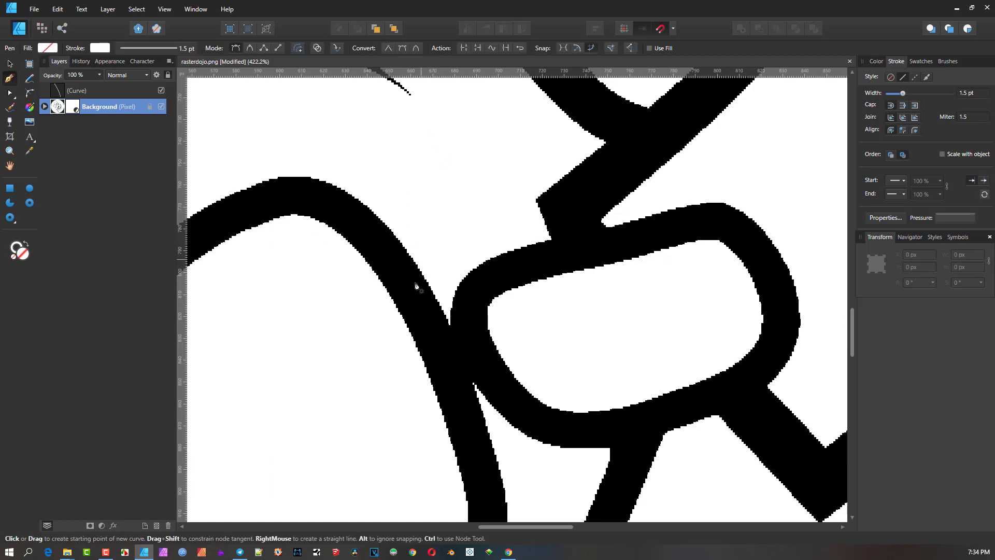
scroll(459, 269, down, 2)
scroll(459, 269, up, 4)
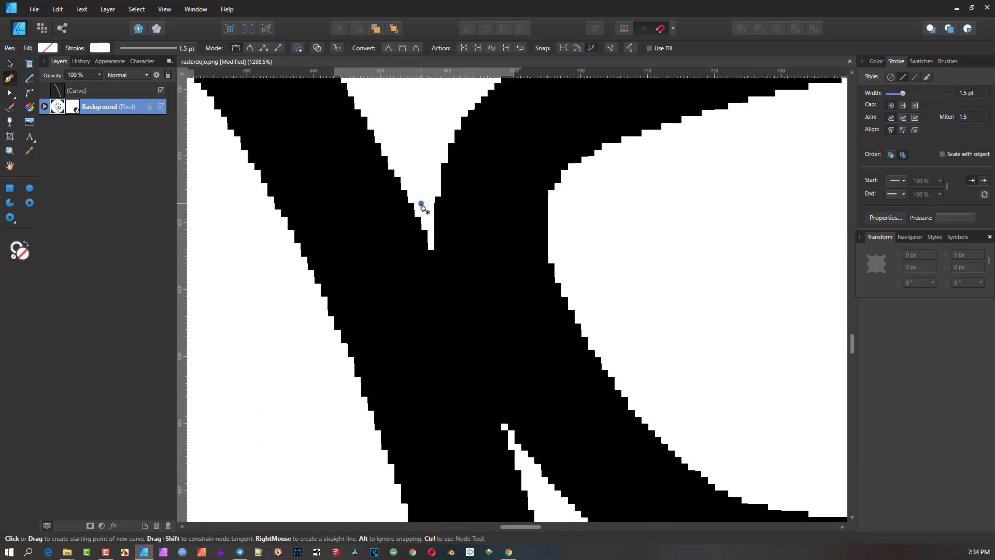
scroll(462, 304, down, 6)
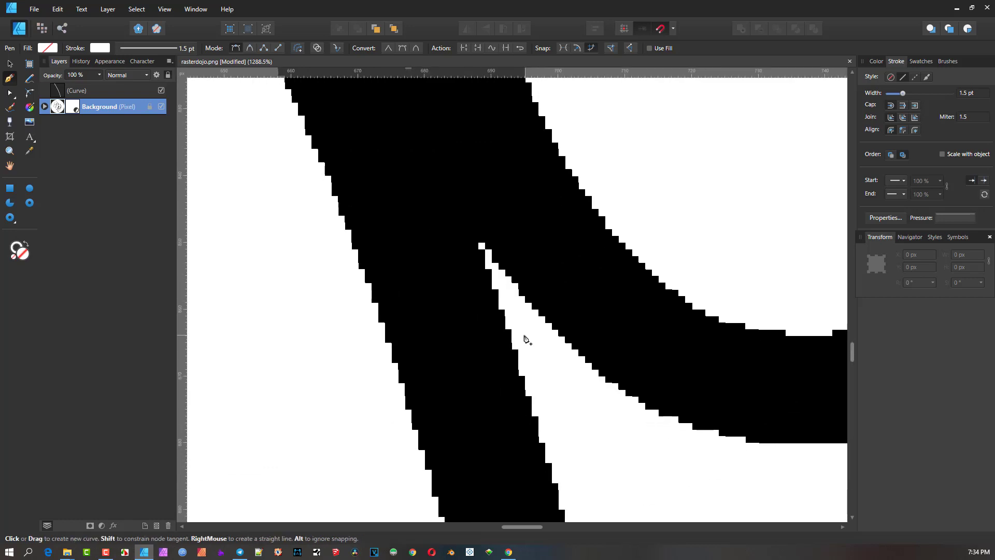
click(525, 341)
scroll(531, 338, down, 4)
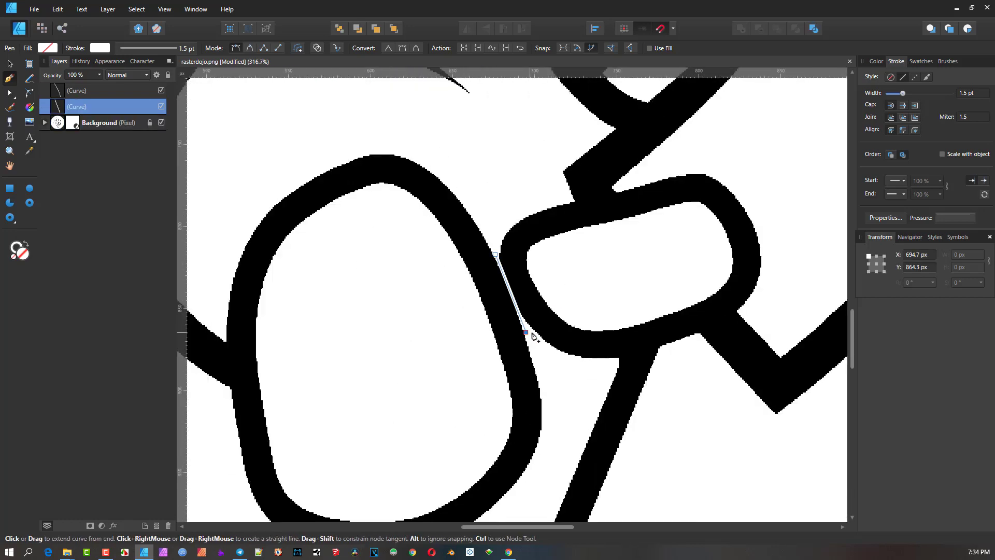
click(10, 63)
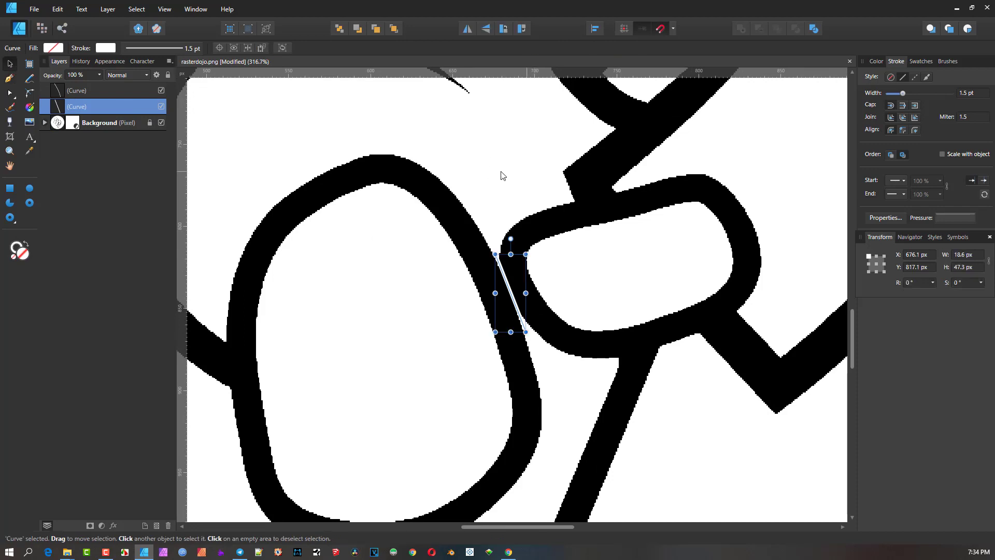
click(518, 262)
scroll(508, 293, up, 3)
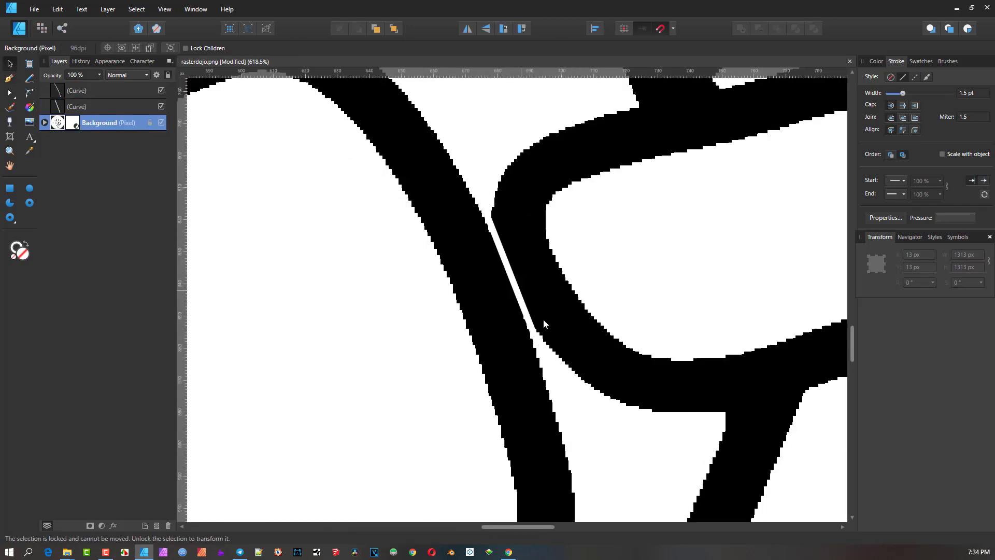
Extend both ends of the second line and bend it slightly to match the outline
click(492, 227)
drag(481, 200, 472, 172)
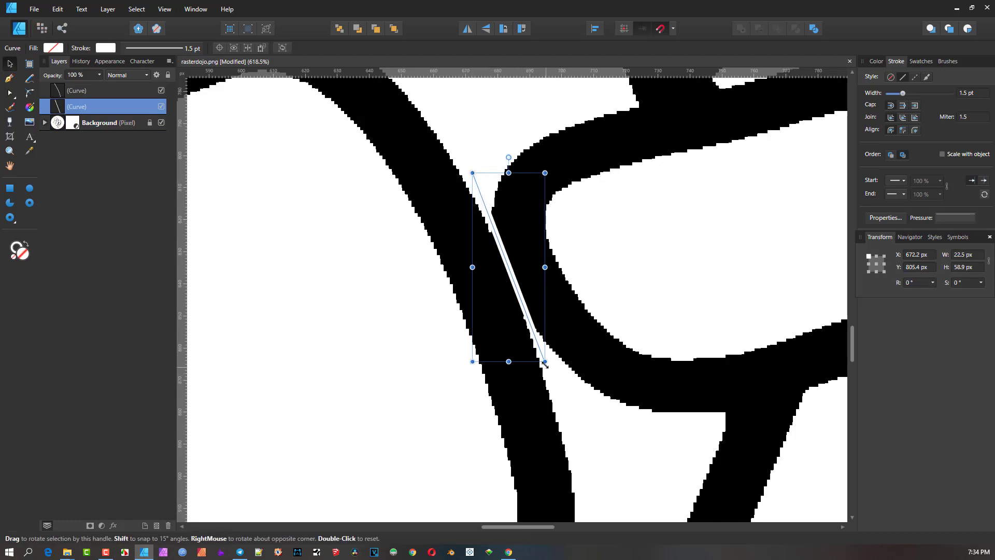
drag(544, 361, 562, 387)
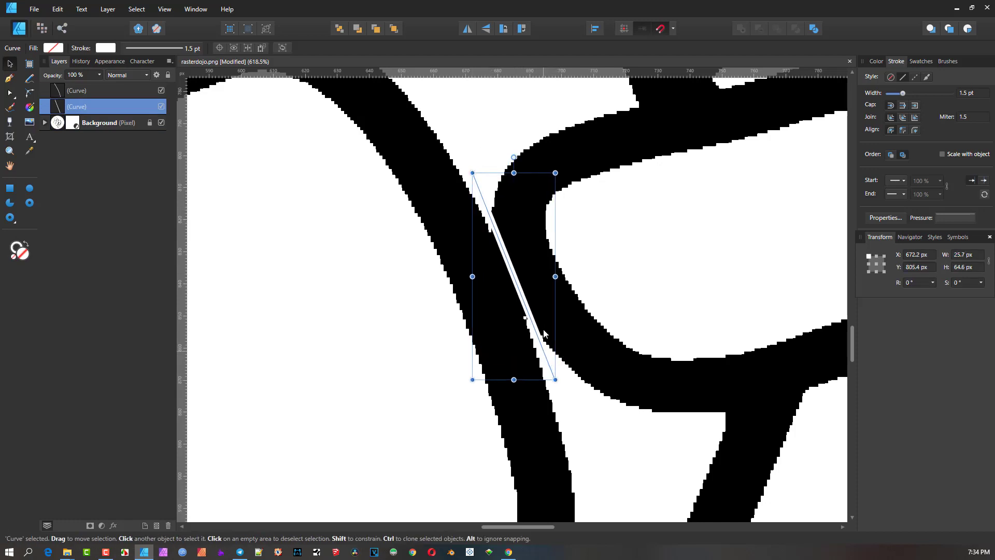
key(a)
drag(516, 282, 510, 284)
click(506, 156)
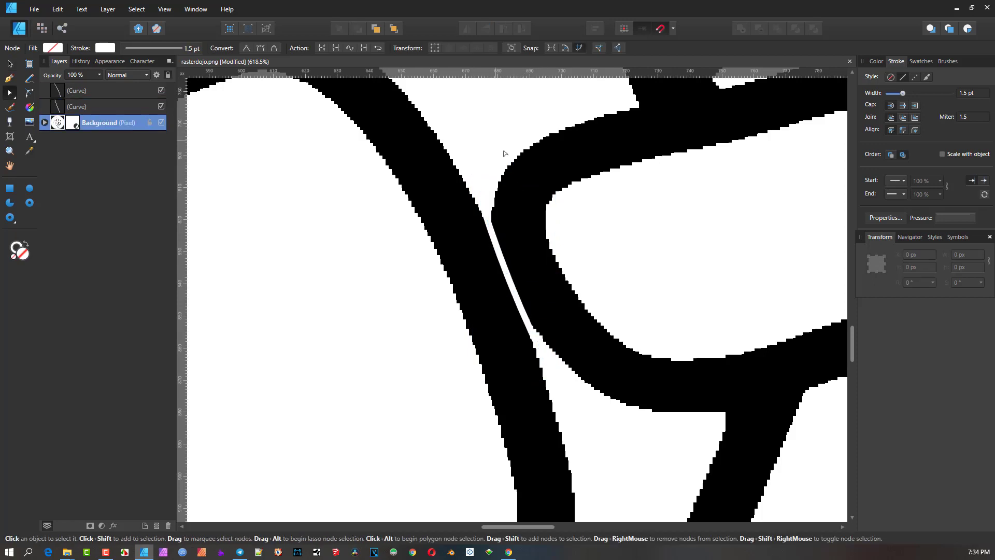
scroll(530, 342, down, 5)
scroll(542, 300, up, 3)
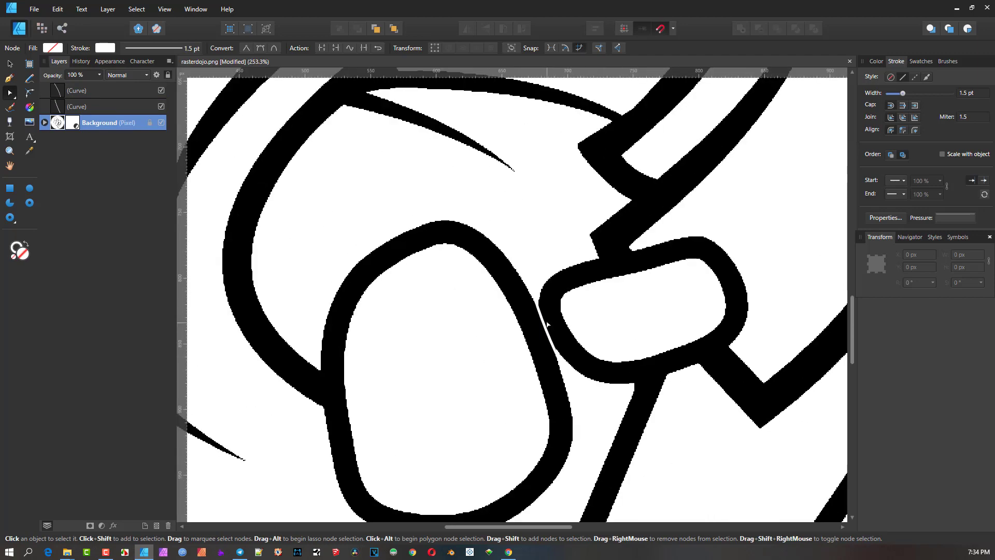
scroll(567, 395, down, 5)
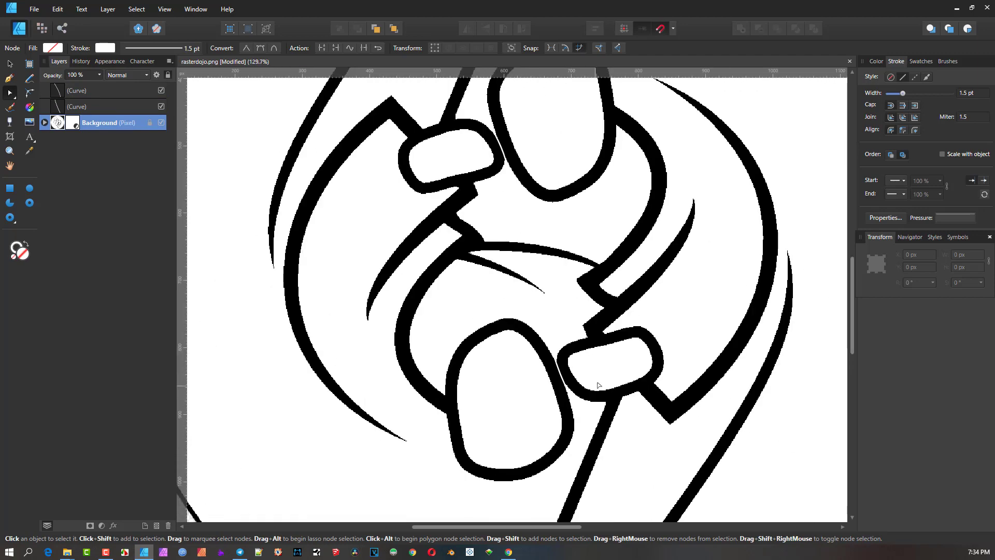
scroll(633, 276, up, 7)
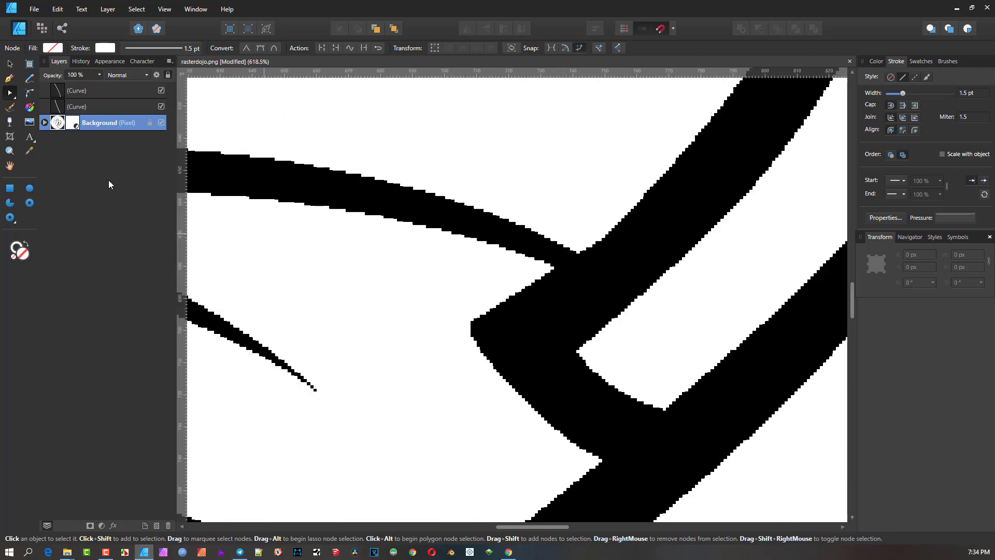
Draw a short white pen line across the joint between the thin arc and thick band
click(10, 63)
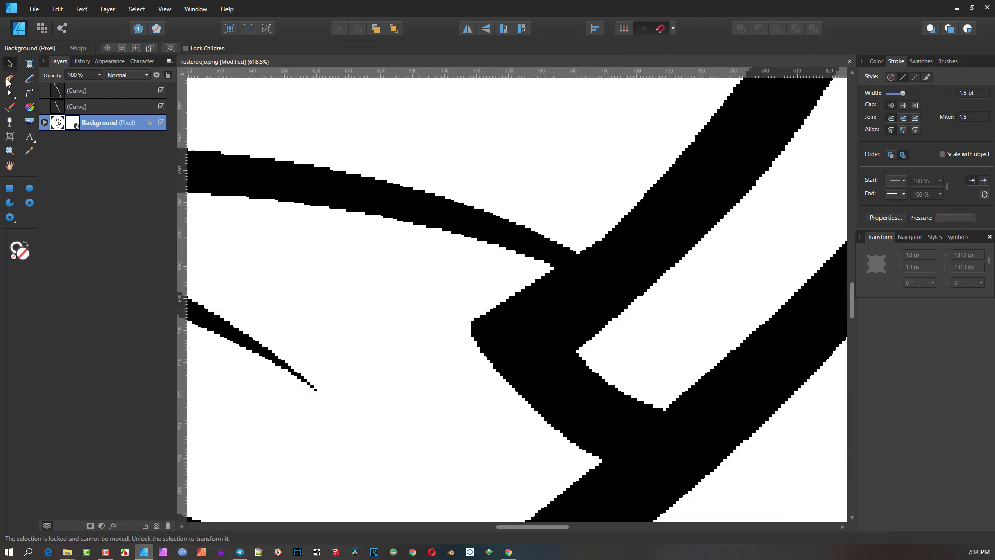
click(8, 79)
click(545, 271)
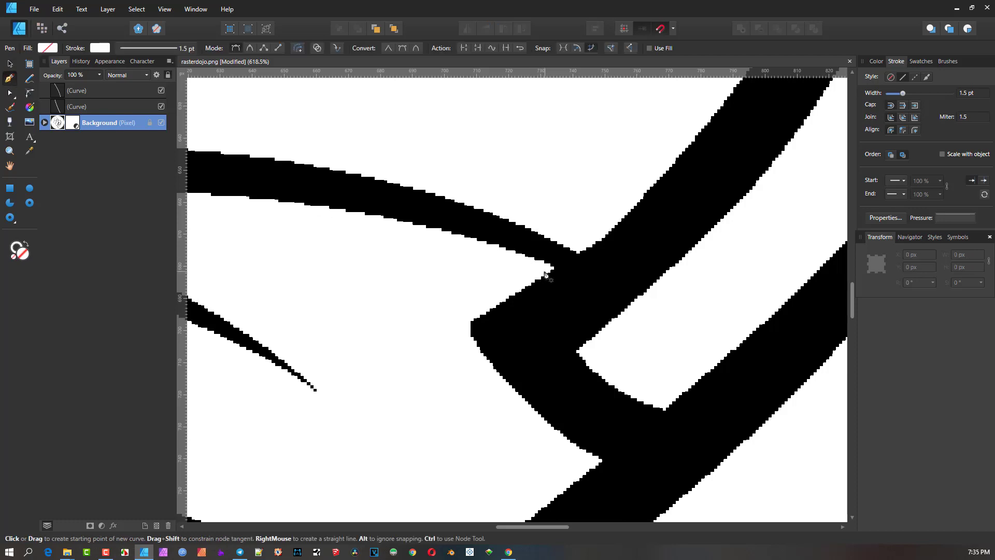
click(584, 243)
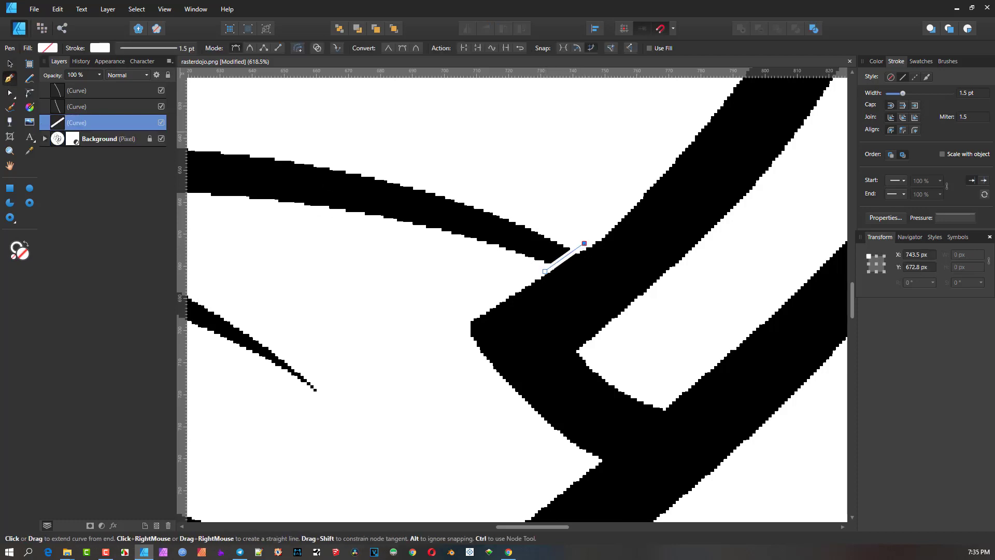
click(10, 63)
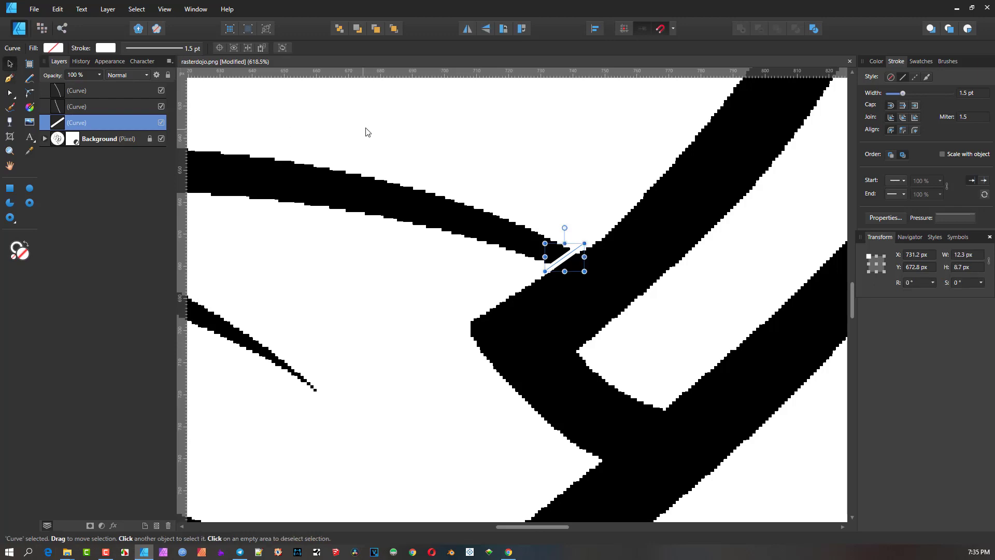
click(552, 239)
scroll(552, 239, down, 8)
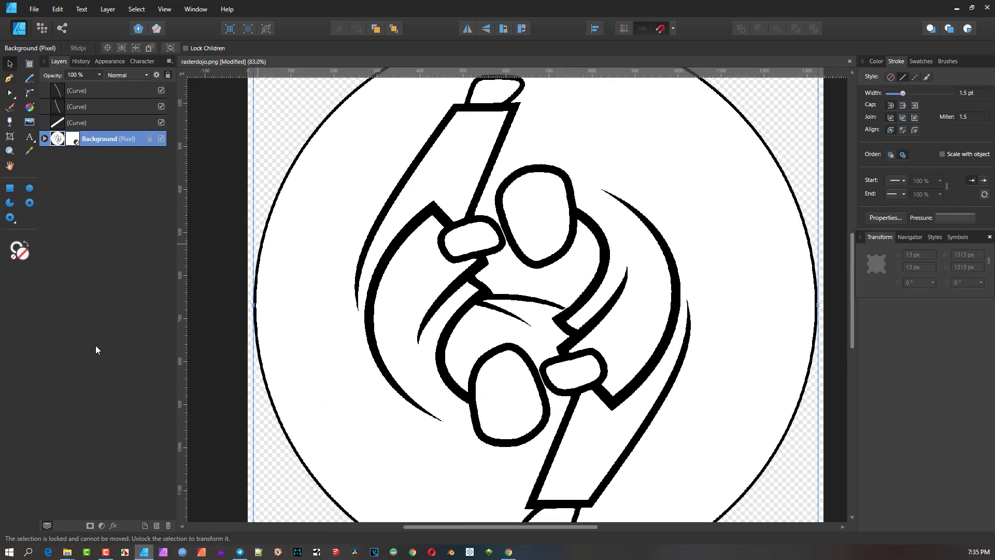
scroll(626, 264, down, 2)
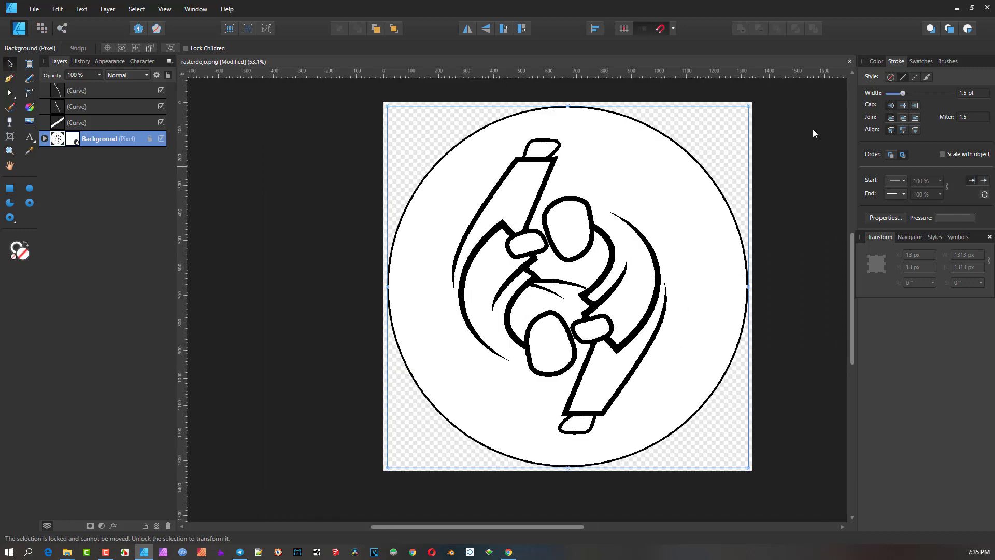
scroll(555, 271, up, 2)
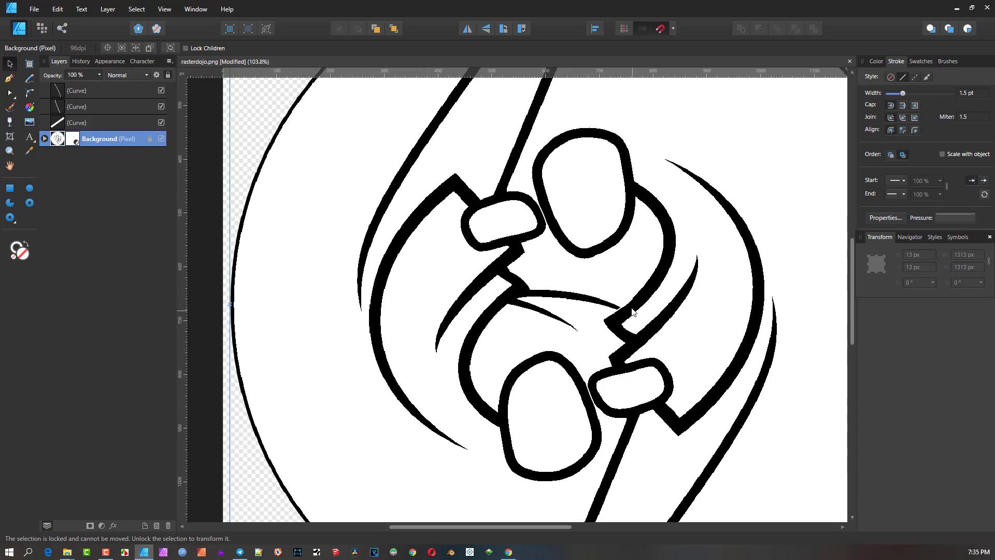
scroll(631, 311, up, 2)
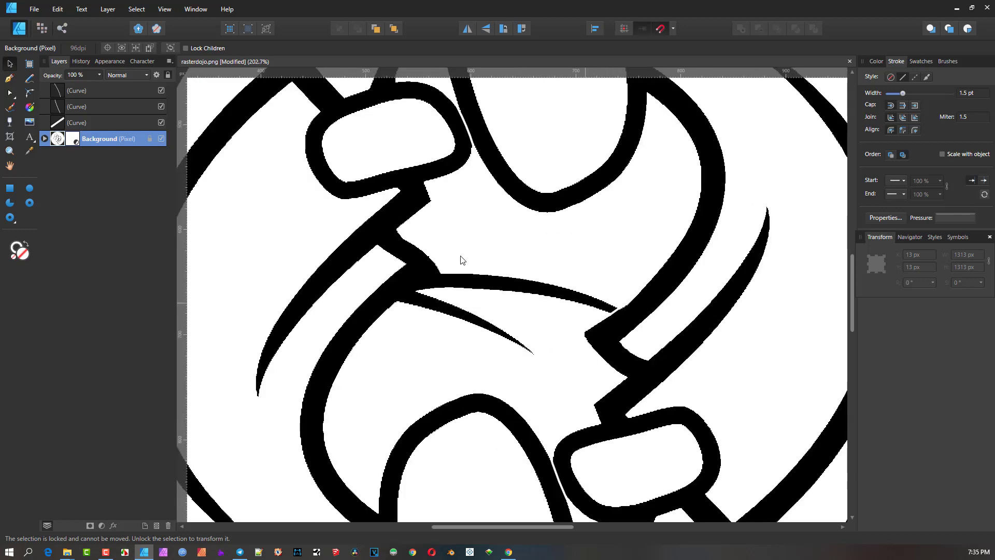
scroll(543, 229, down, 2)
scroll(768, 344, down, 2)
Export the judo drawing as a PNG file named 123
click(38, 10)
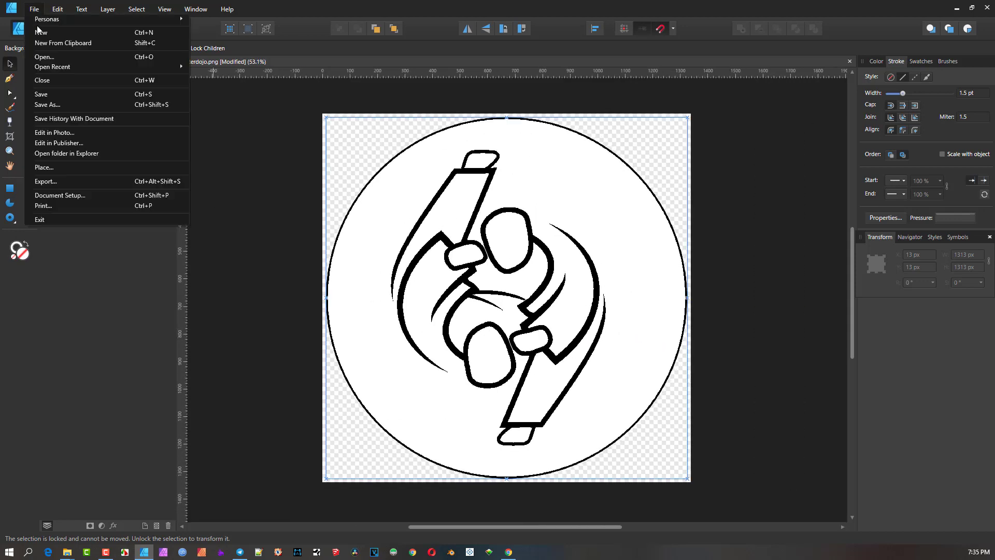
click(57, 179)
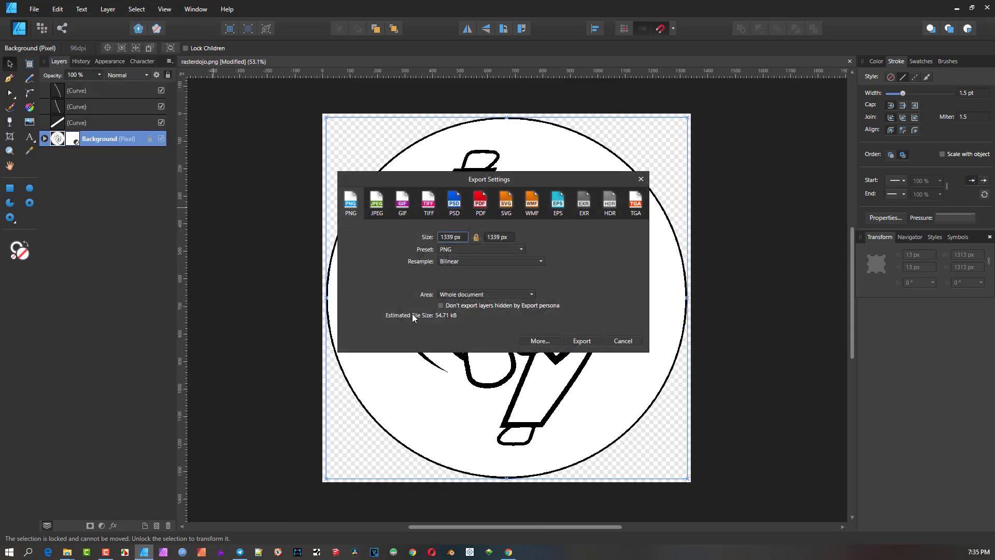
click(577, 340)
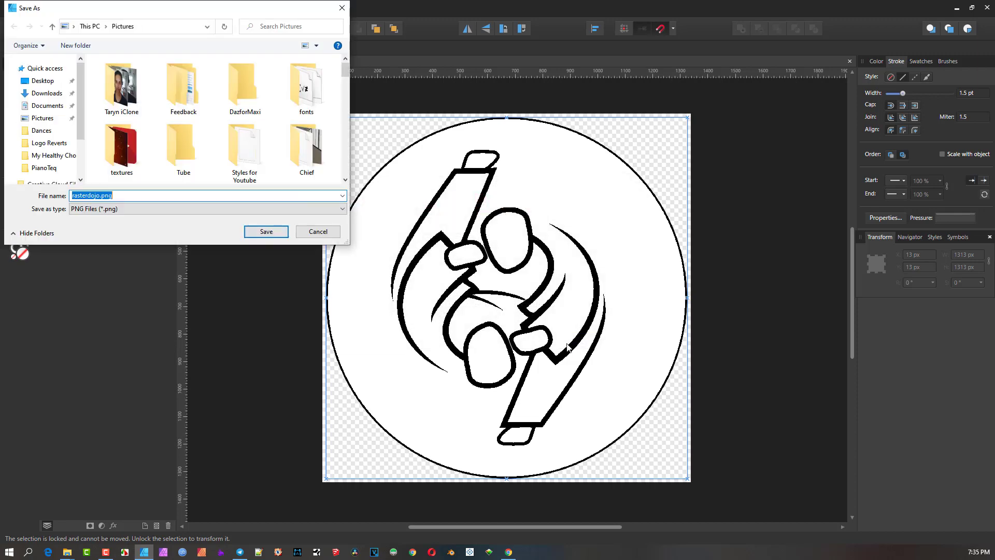
text(123)
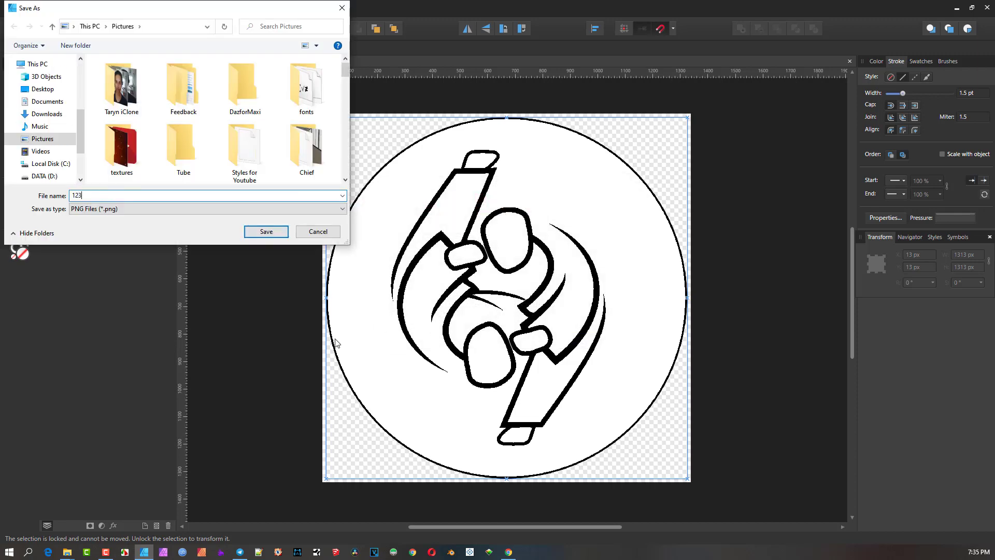
click(275, 232)
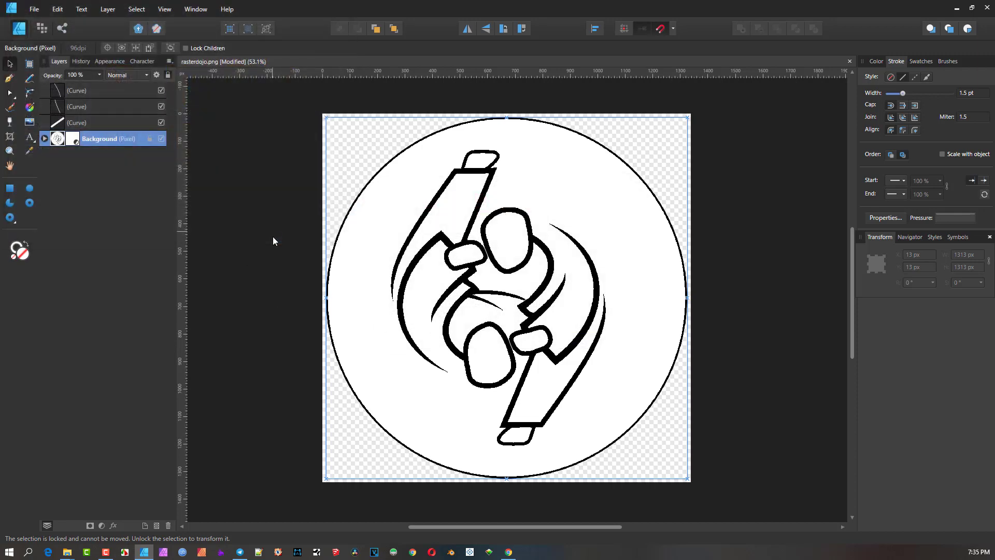
In Chrome, load the online-converting.com home page and go to its Vectorize converter
click(509, 551)
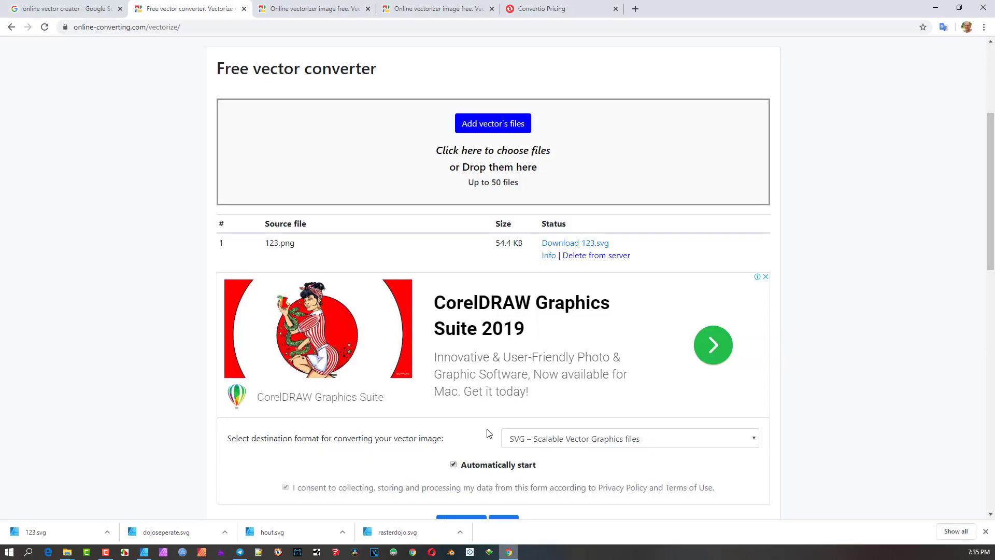
scroll(306, 214, up, 4)
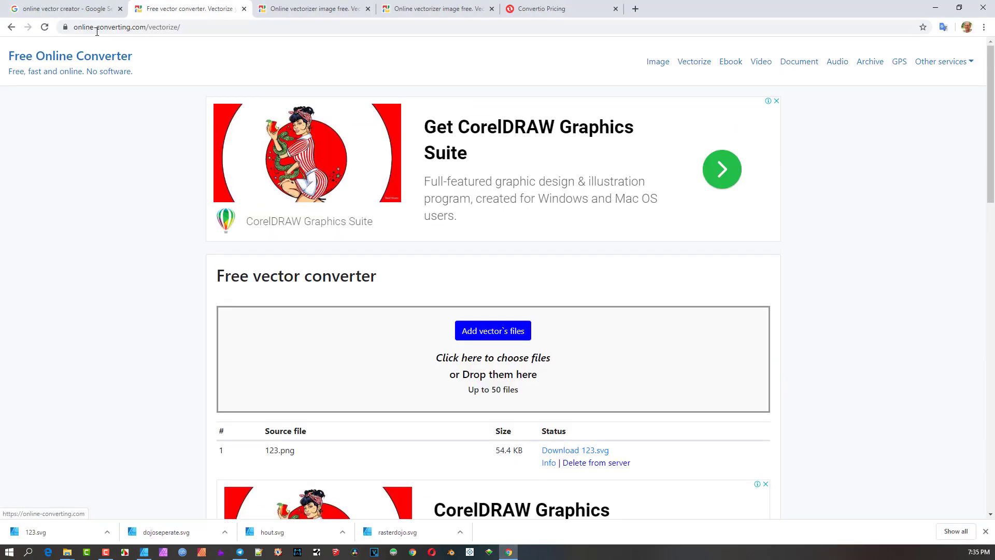
double_click(148, 29)
key(BackSpace)
key(BackSpace)
key(Return)
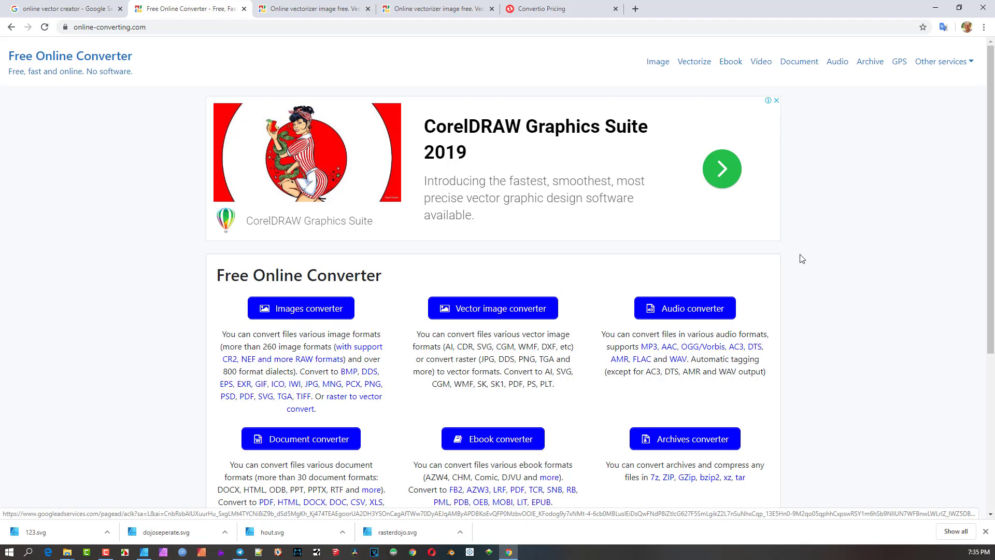
scroll(802, 258, down, 4)
scroll(802, 257, up, 3)
scroll(829, 156, up, 2)
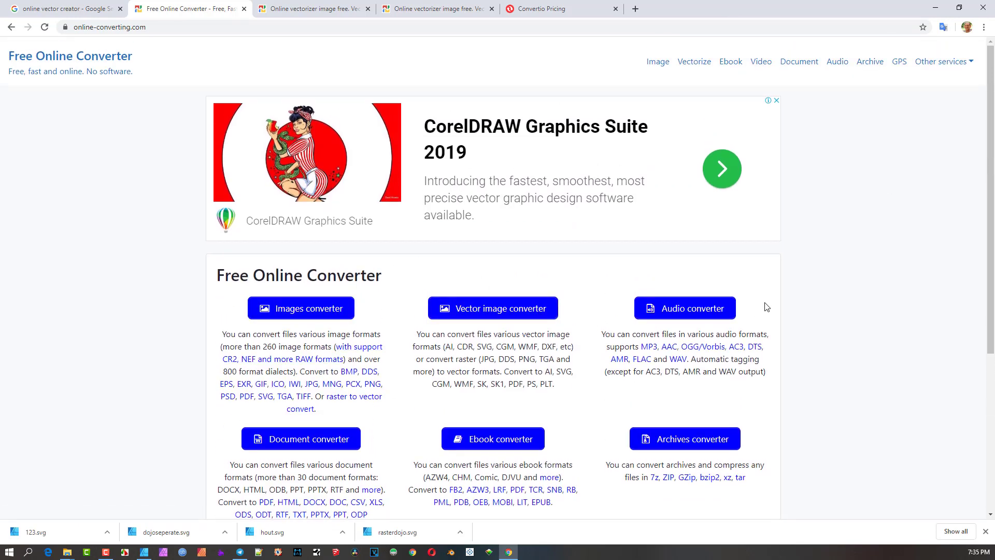
click(700, 65)
Set the vector converter's destination format to SVG – Scalable Vector Graphics
scroll(790, 291, down, 5)
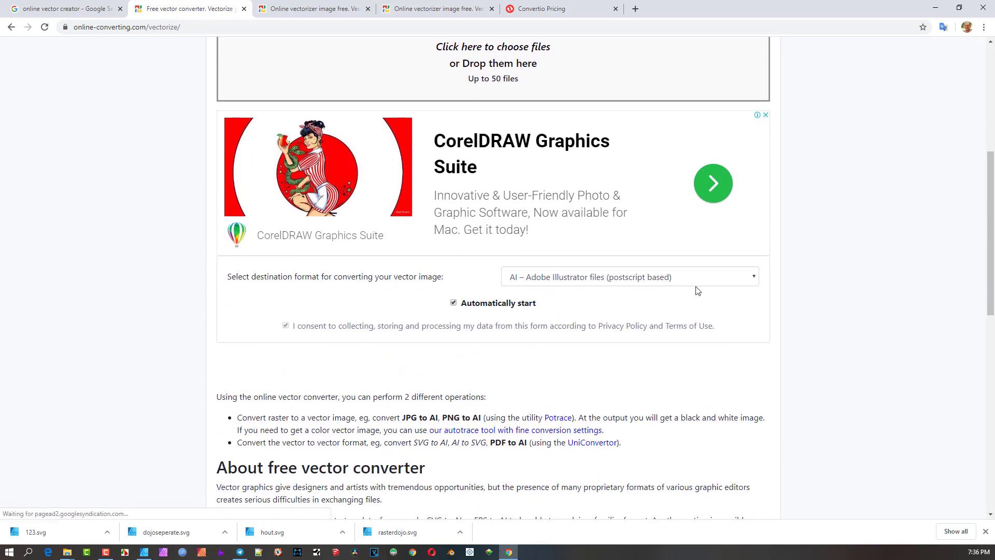
click(694, 275)
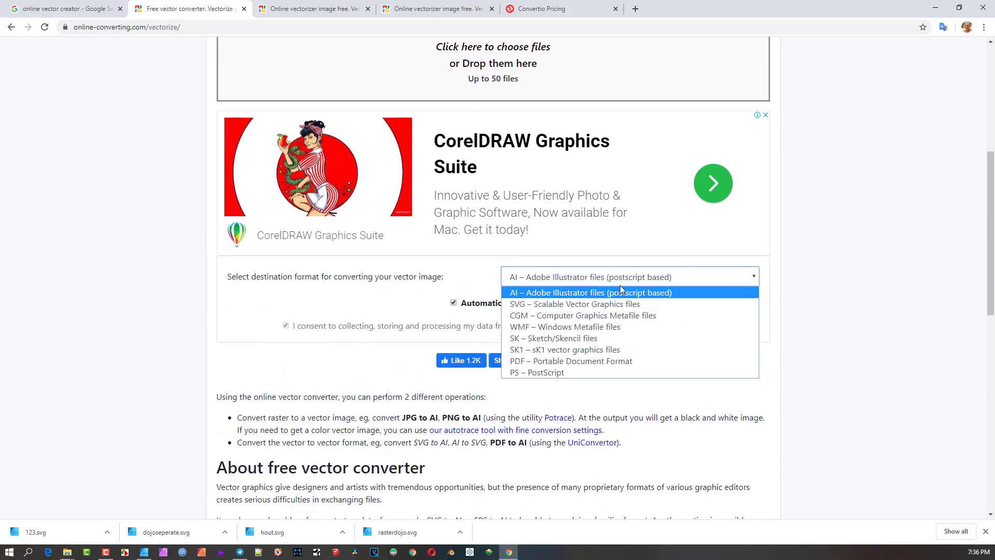
click(569, 305)
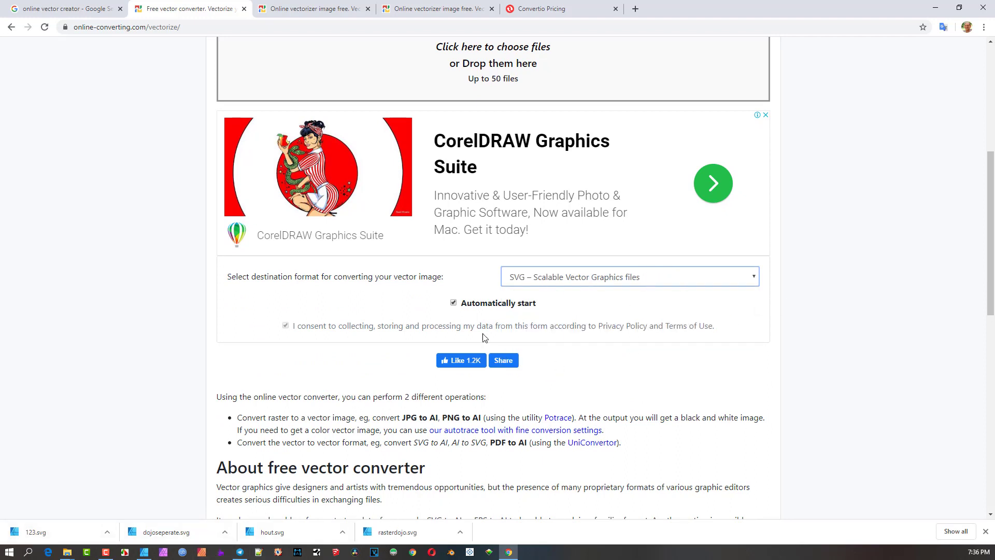
click(454, 304)
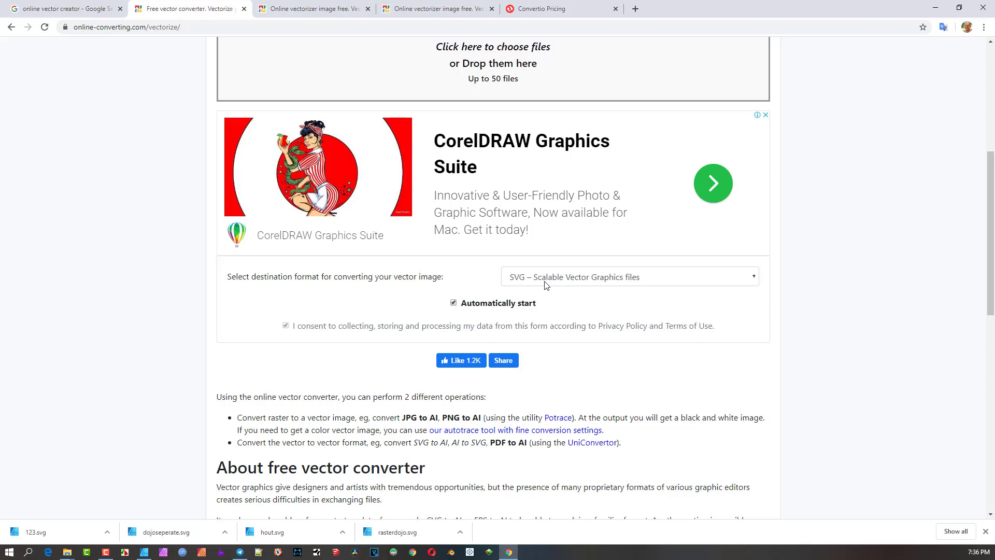
scroll(884, 307, down, 3)
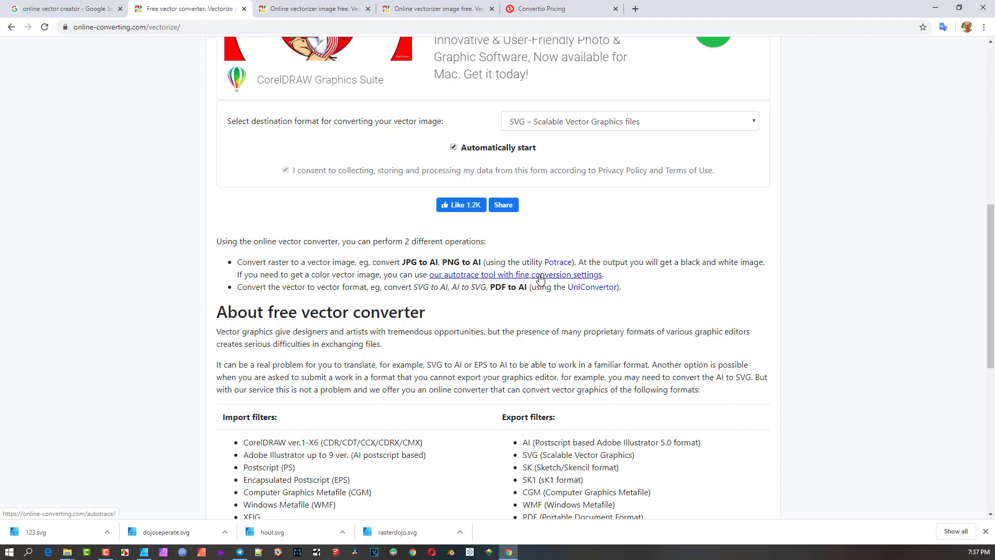
Open the autotrace tool in a new tab, view it, then return to the Free vector converter
middle_click(539, 278)
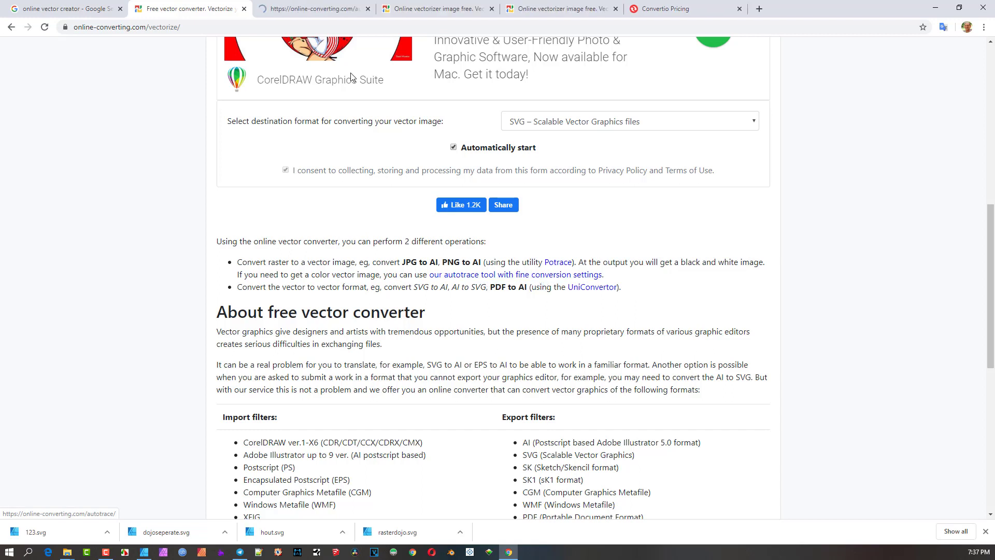
click(334, 9)
scroll(745, 239, down, 6)
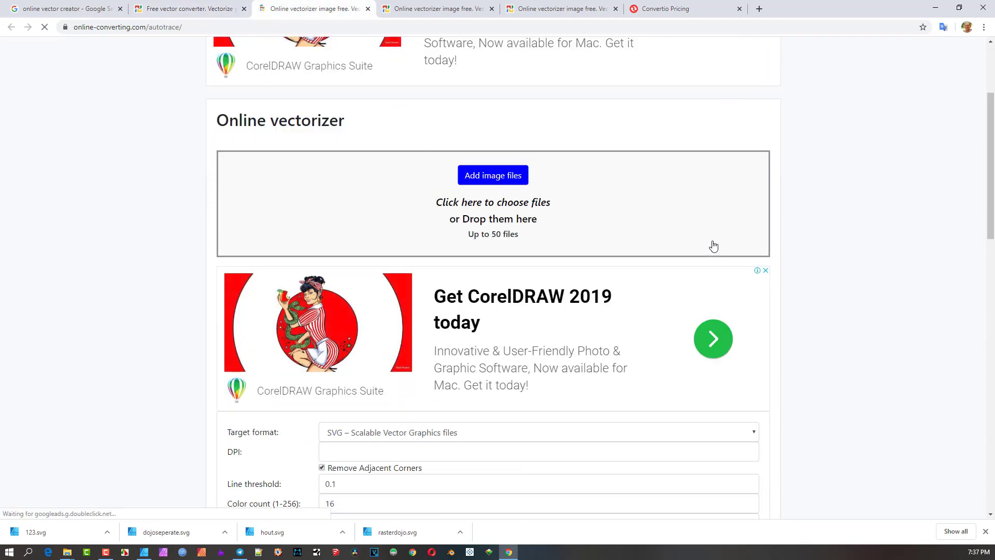
scroll(316, 346, down, 2)
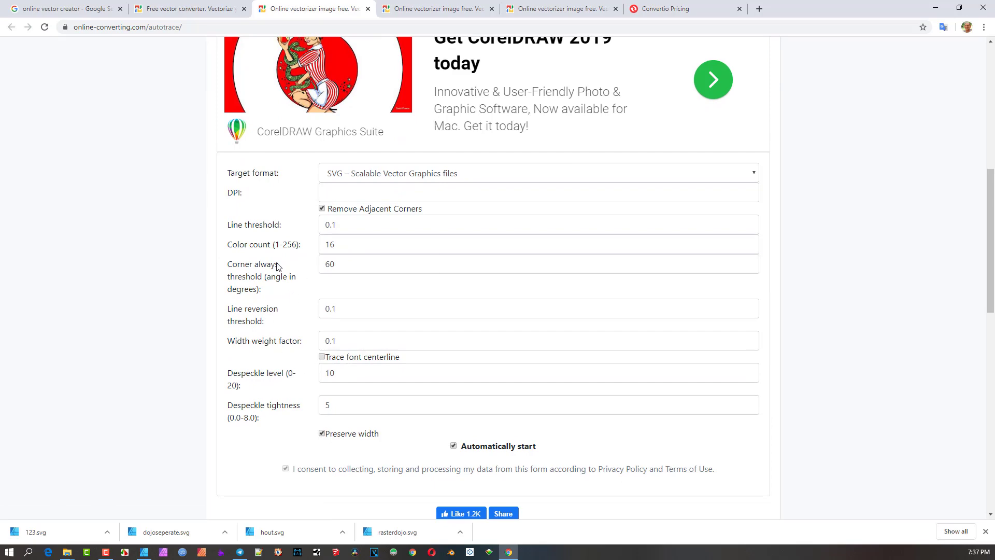
scroll(298, 259, up, 3)
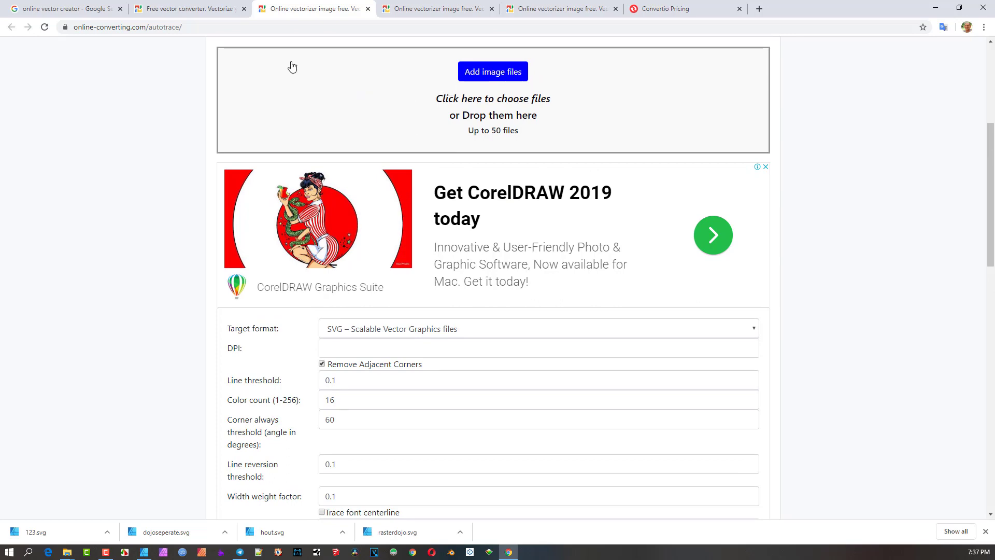
click(191, 9)
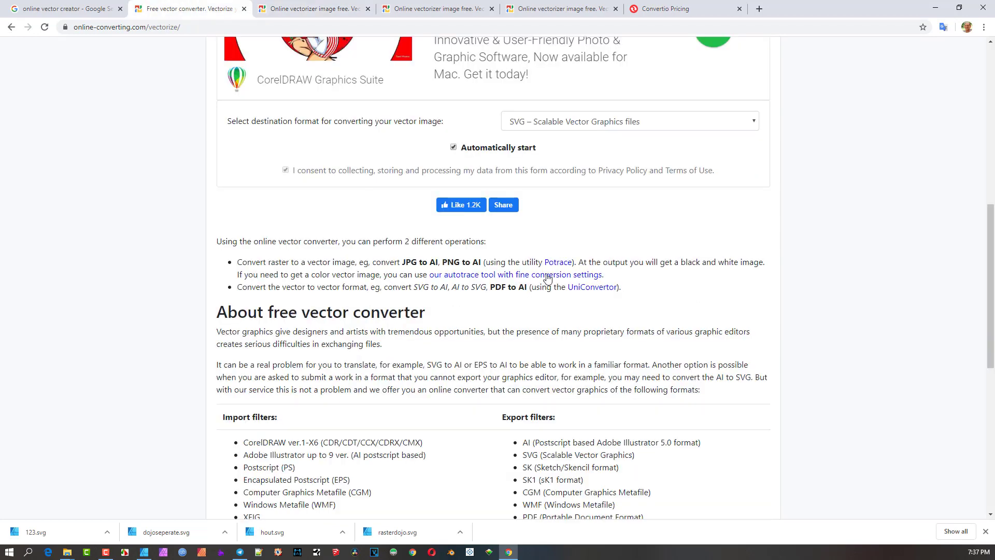
Upload 123.png to the converter for SVG conversion
scroll(544, 280, up, 7)
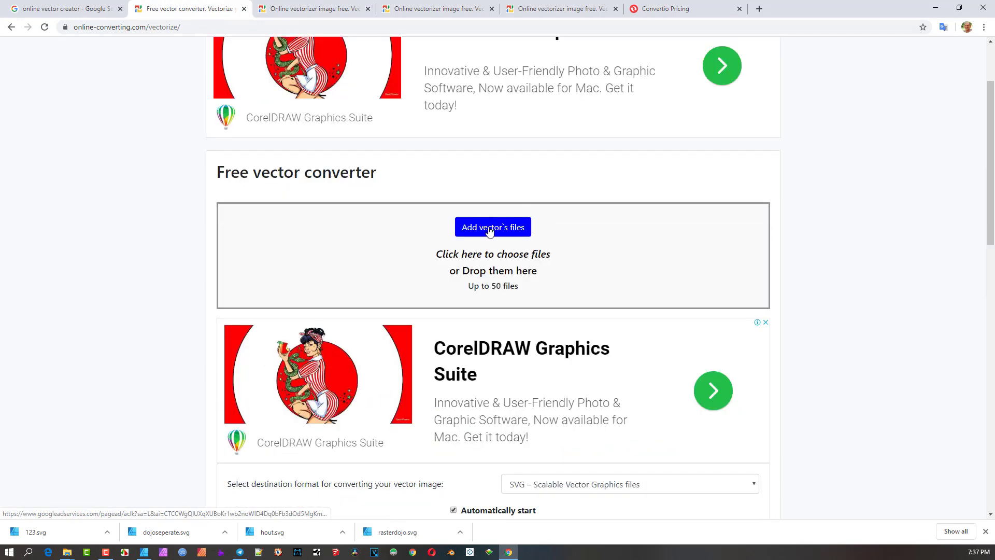
click(490, 227)
scroll(134, 179, down, 6)
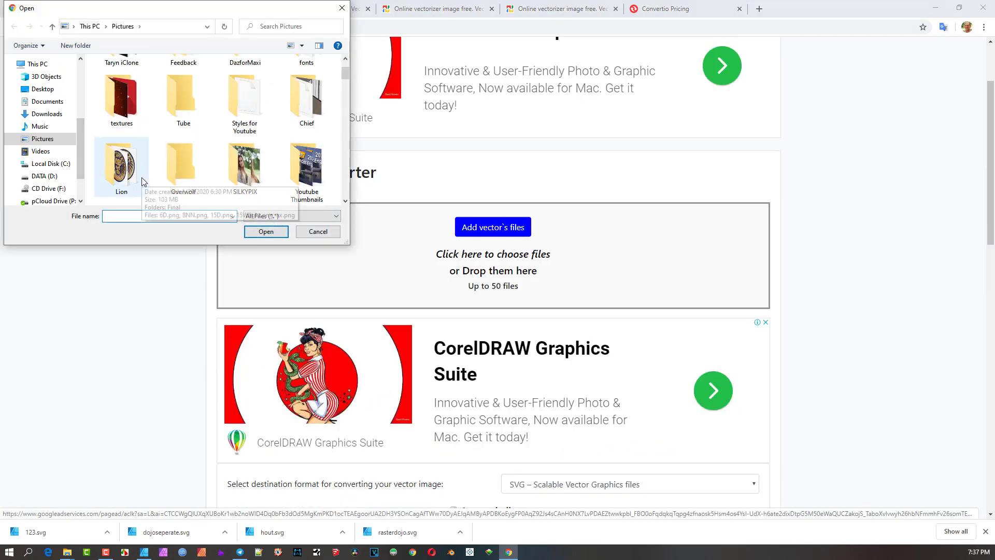
scroll(191, 178, down, 3)
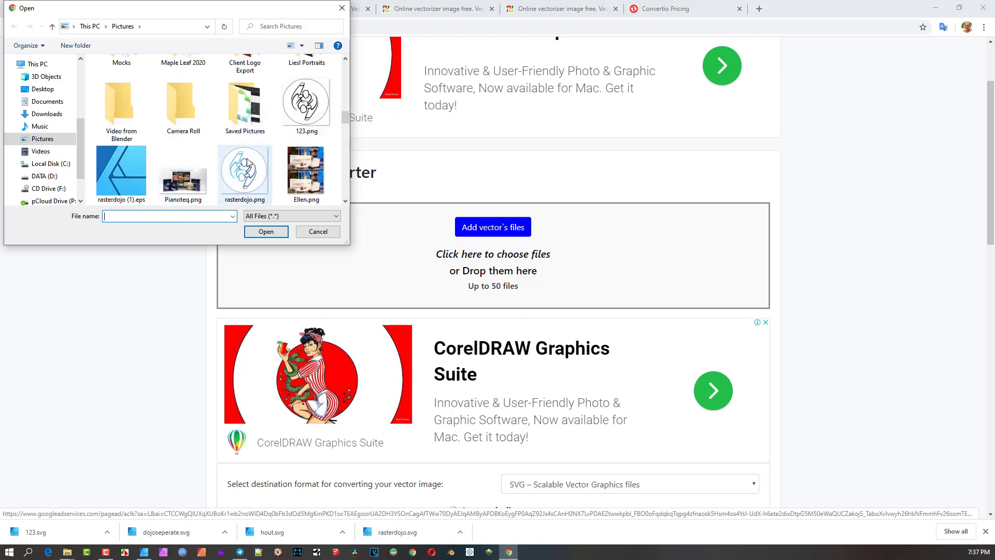
double_click(308, 102)
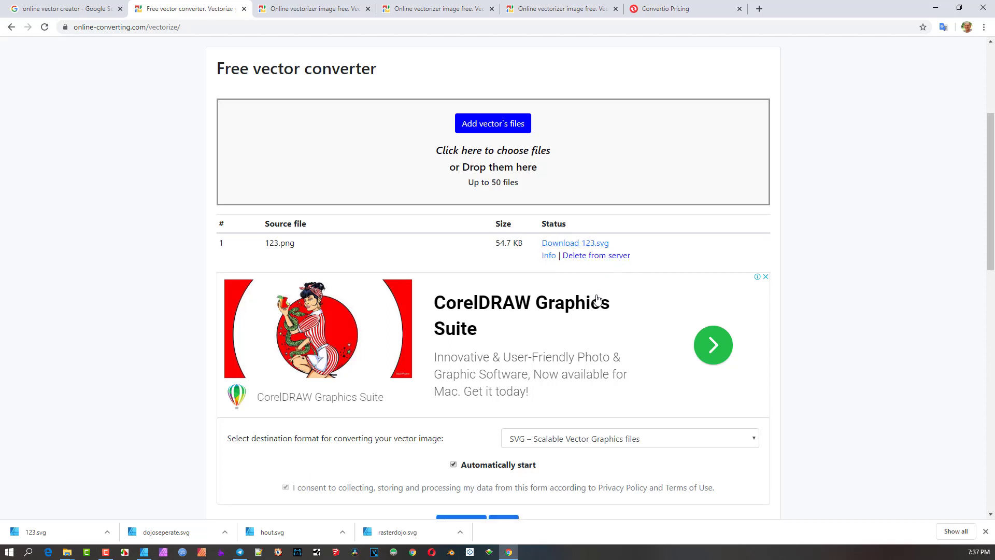
Download the converted 123.svg and show it in the Downloads folder
click(986, 530)
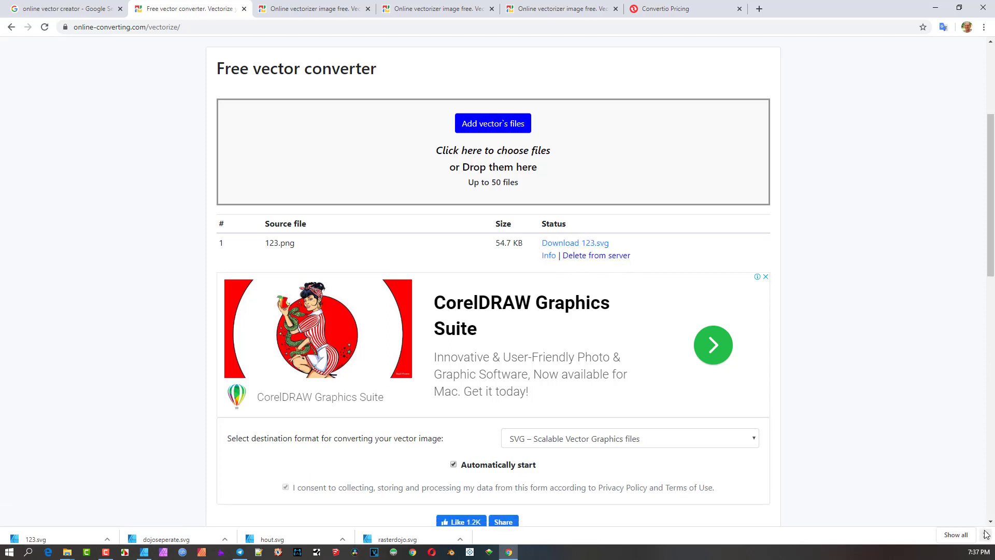
click(577, 248)
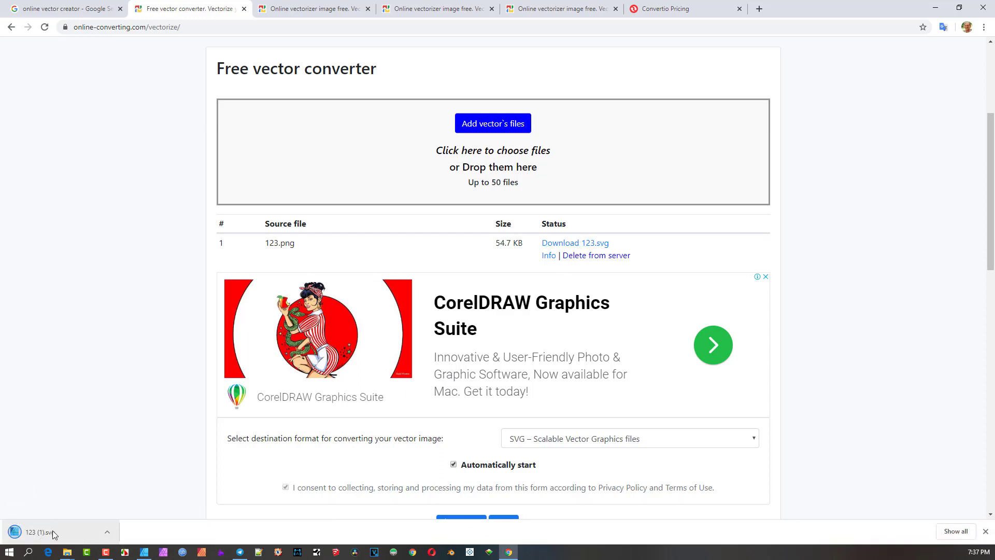
click(108, 533)
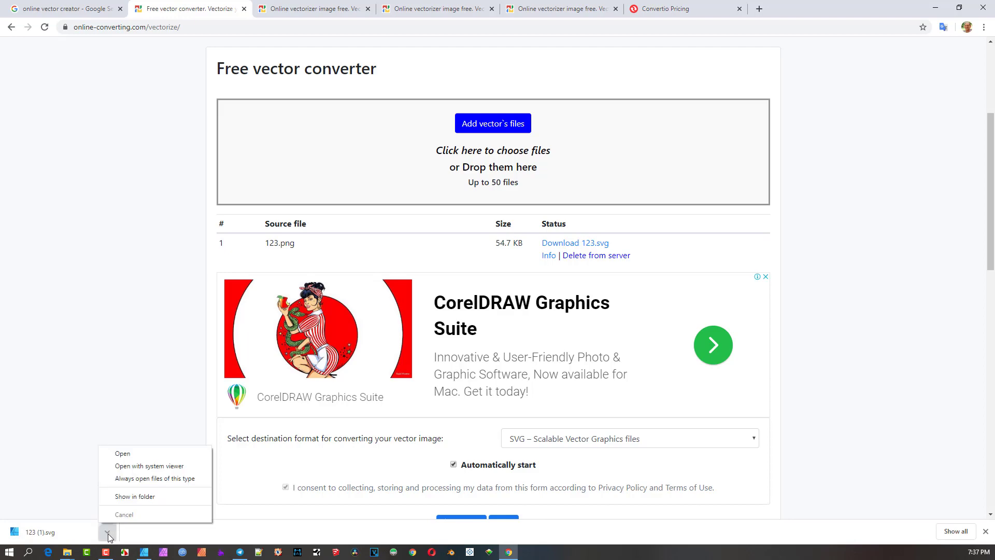
click(138, 498)
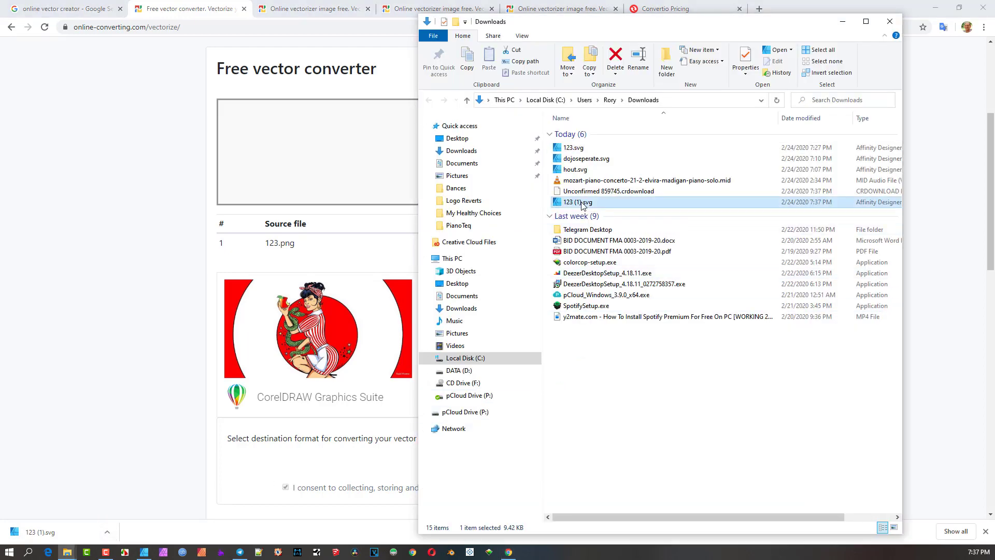
Close rasterdojo.png in Affinity Designer without saving its changes
click(146, 552)
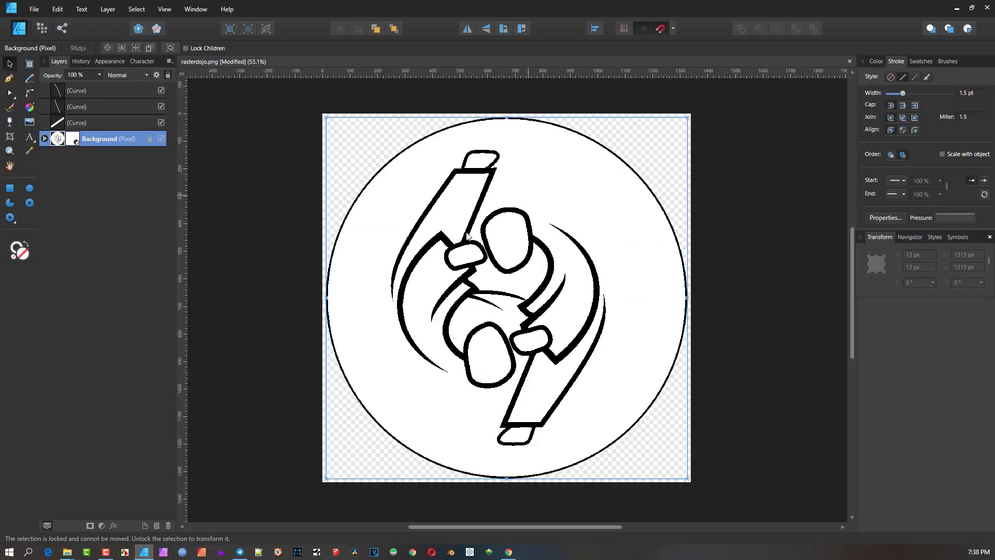
scroll(495, 253, up, 5)
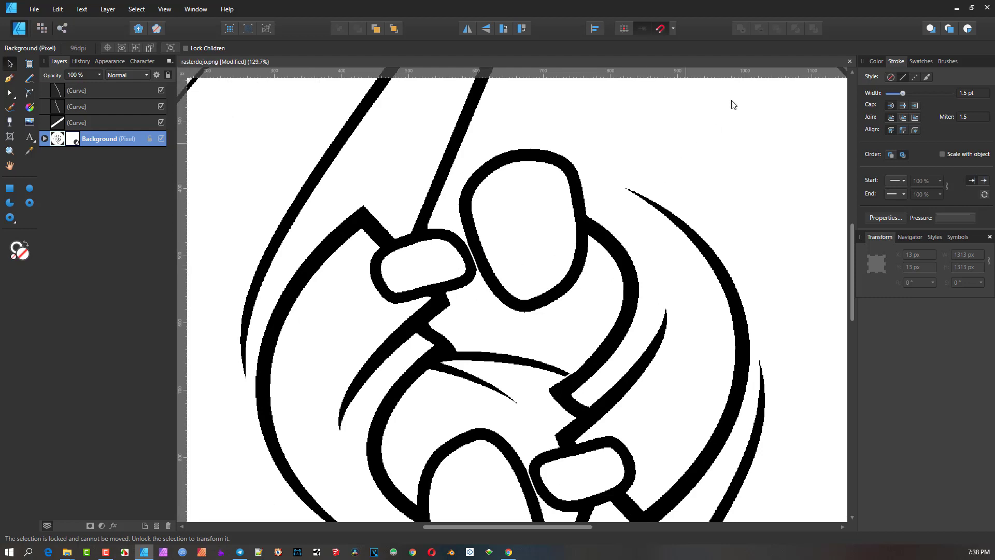
click(850, 61)
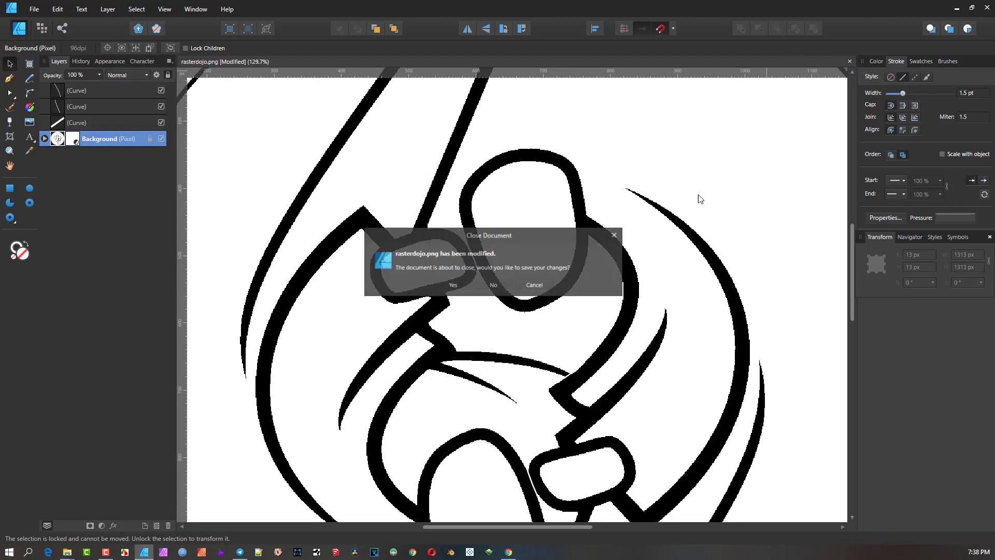
click(501, 282)
Open 123 (1).svg from Downloads in Affinity Designer and zoom to inspect the traced logo
click(956, 8)
drag(568, 203, 461, 294)
scroll(530, 292, up, 5)
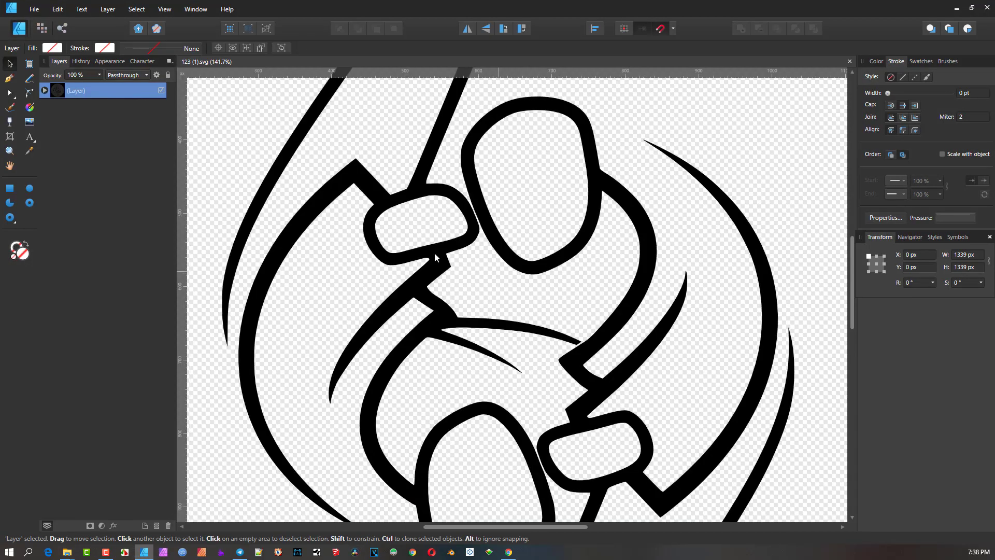
scroll(468, 265, up, 3)
scroll(491, 230, down, 4)
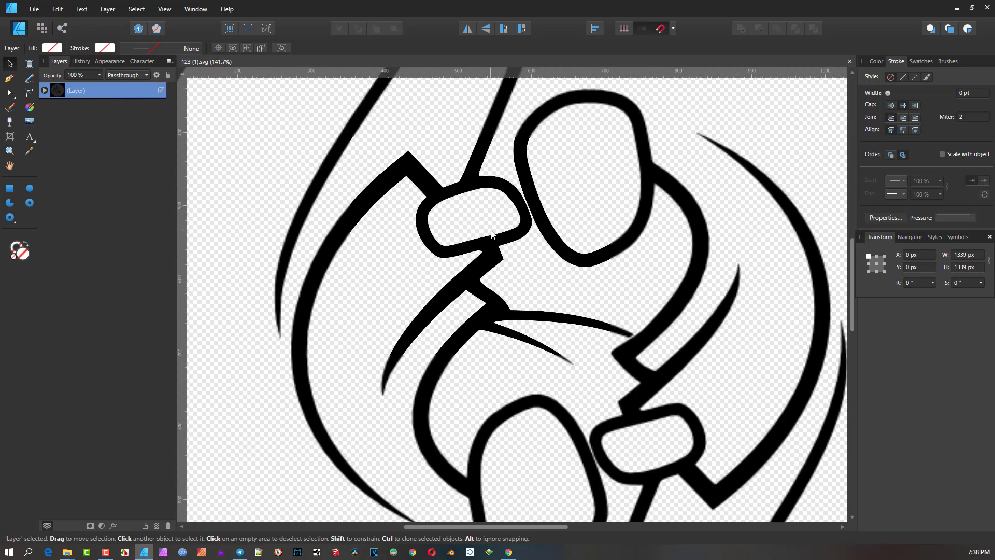
scroll(535, 236, down, 3)
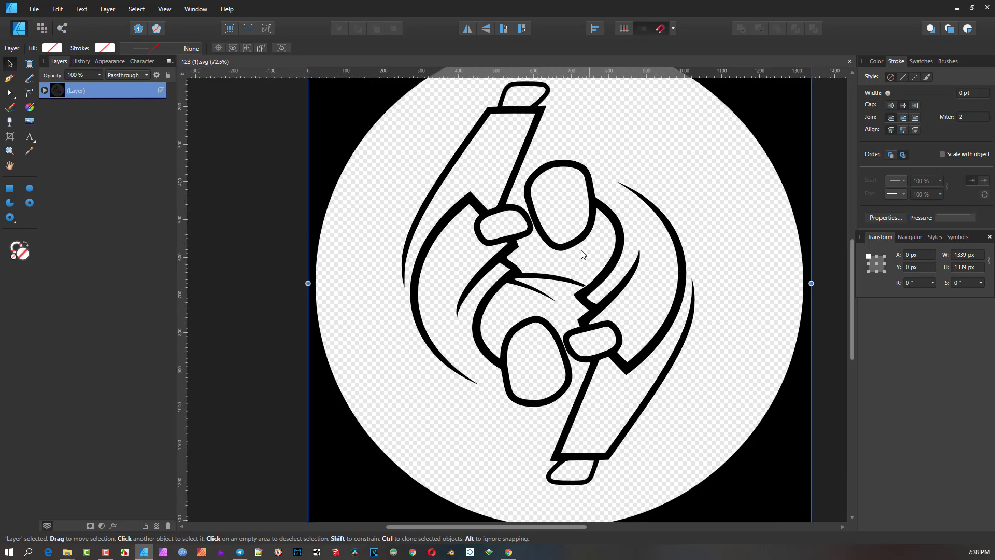
scroll(485, 399, up, 6)
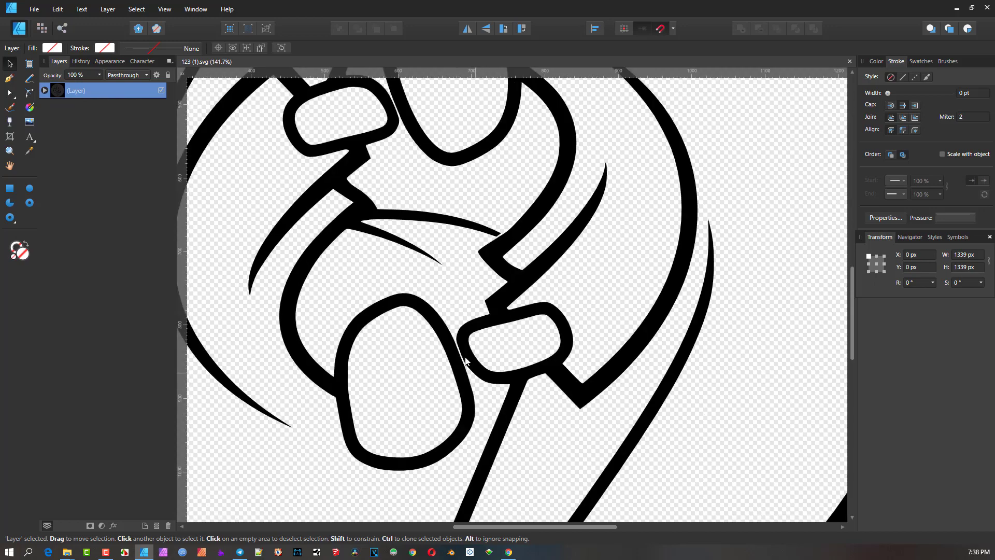
scroll(487, 334, down, 3)
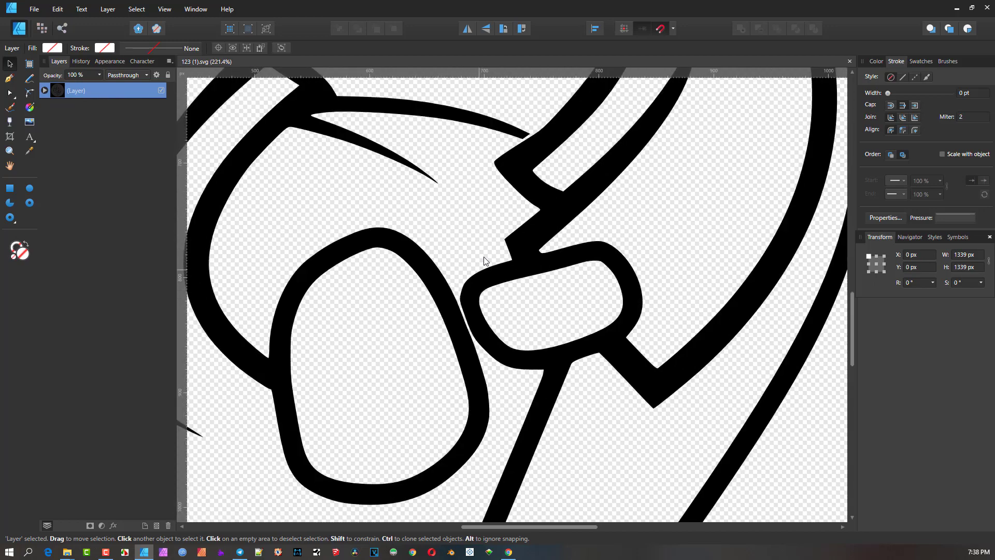
scroll(422, 264, down, 1)
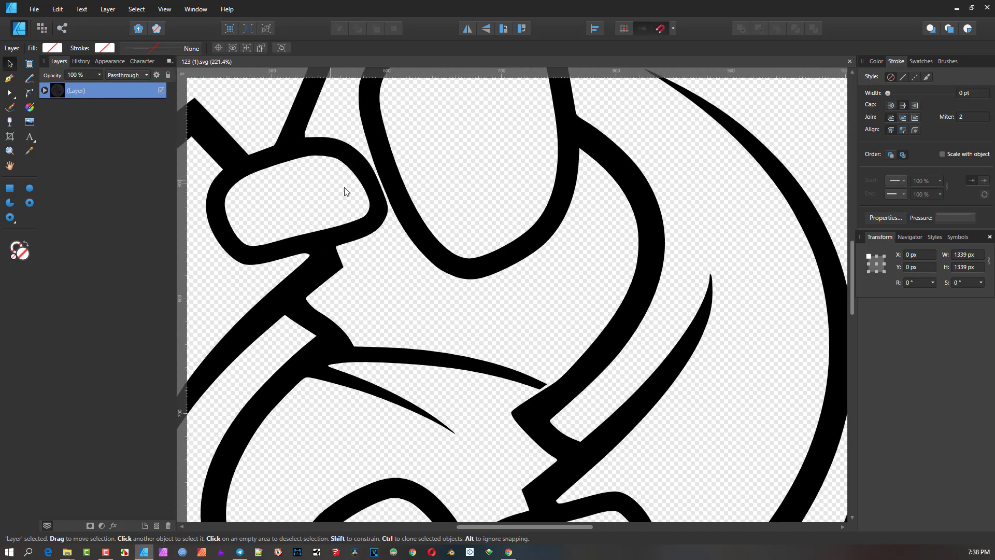
scroll(477, 261, down, 6)
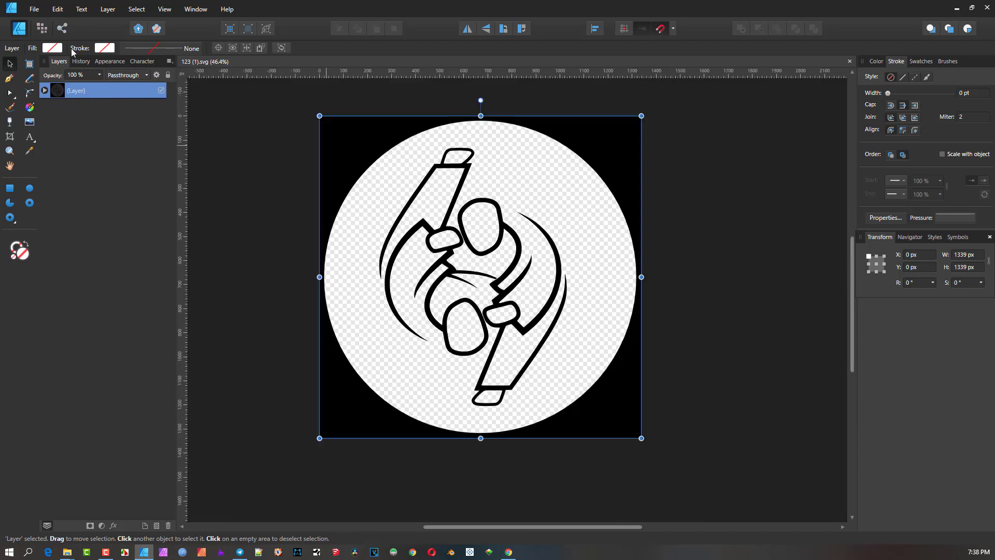
Place the rasterdojo reference image into the document over the traced logo
click(34, 9)
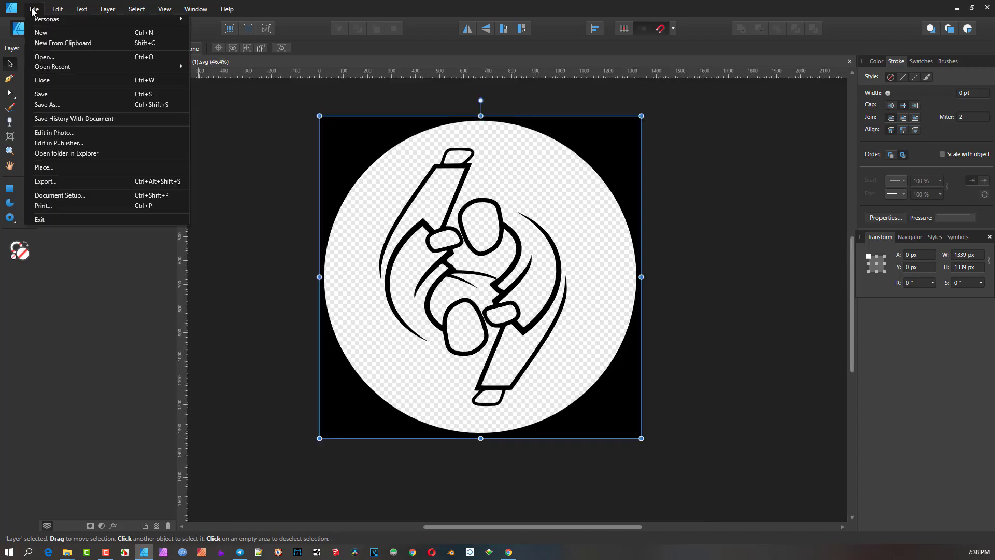
click(56, 168)
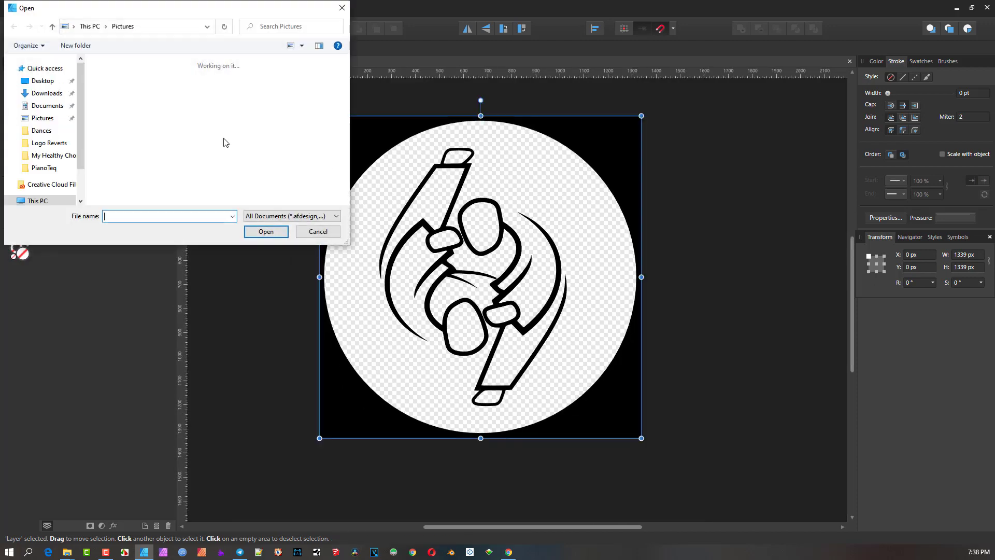
scroll(225, 141, down, 6)
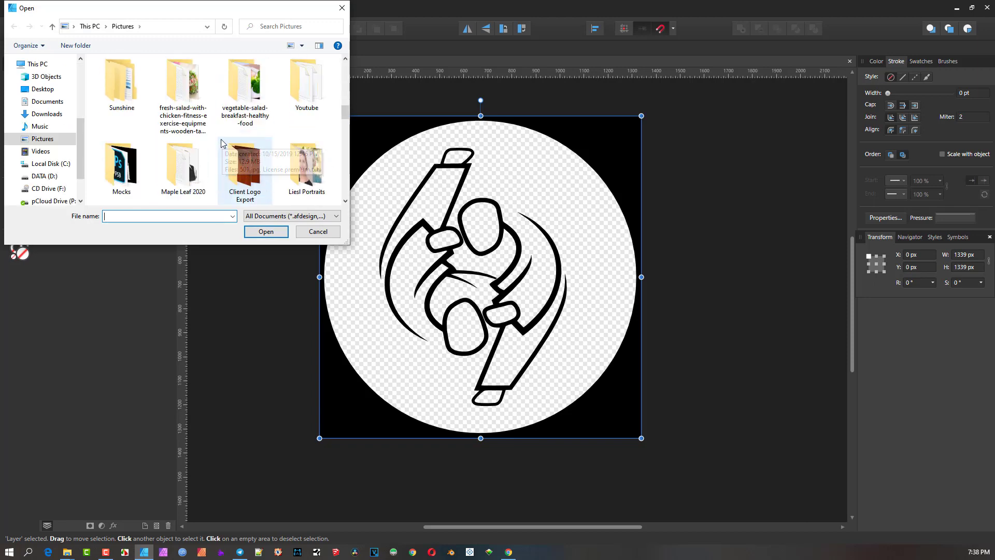
double_click(306, 104)
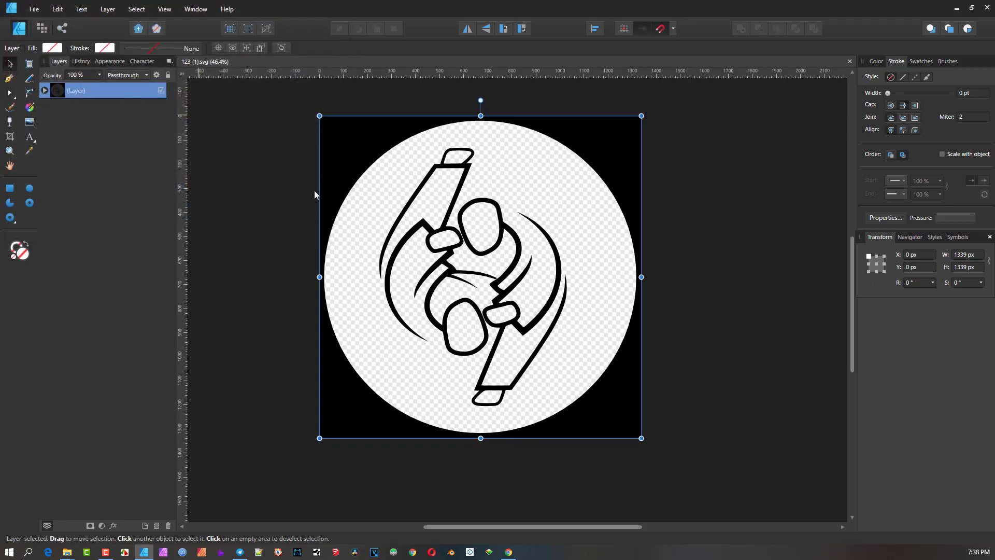
drag(378, 164, 509, 296)
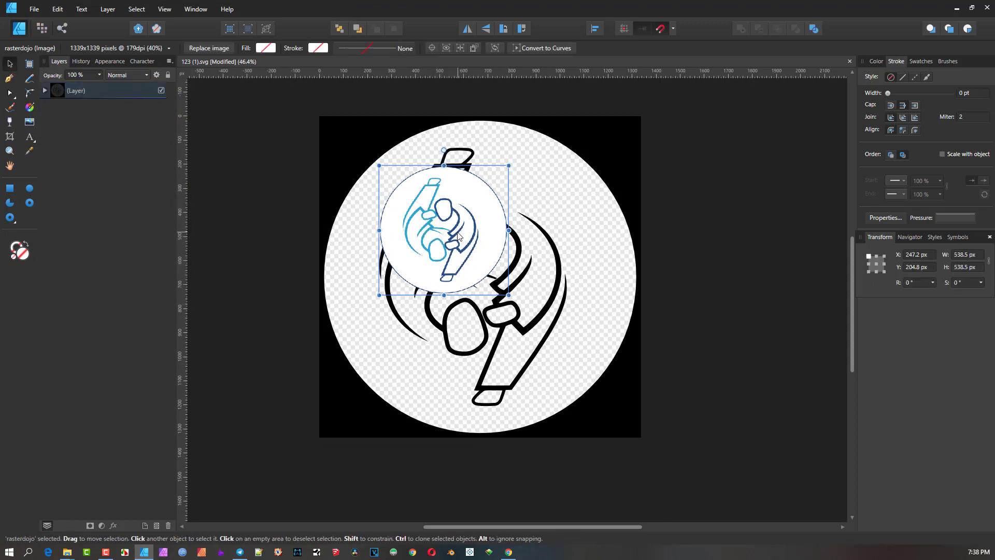
scroll(427, 215, up, 2)
scroll(427, 216, right, 2)
drag(377, 281, 349, 268)
scroll(348, 268, up, 2)
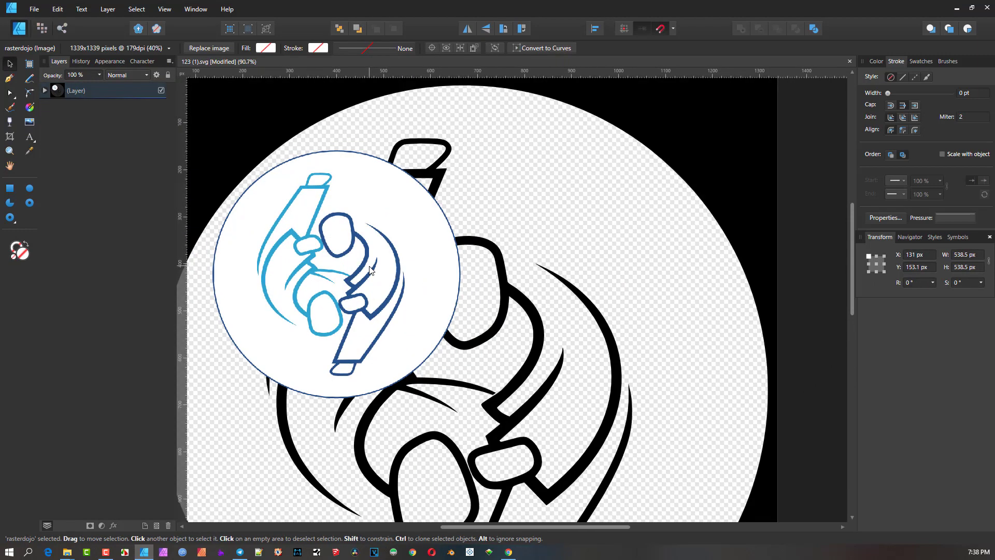
Recolour the selected black outline with the reference's dark blue using the Colour Picker
click(503, 281)
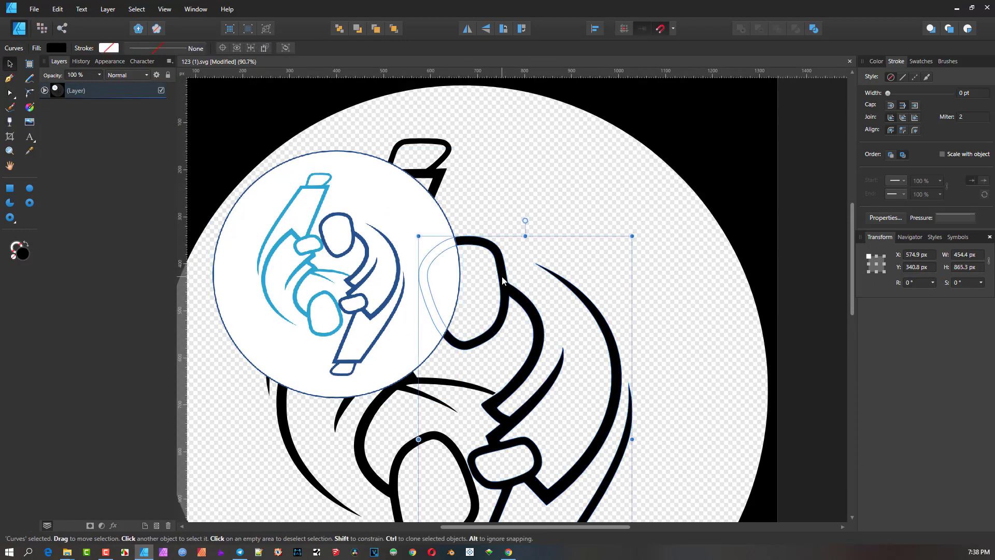
click(30, 150)
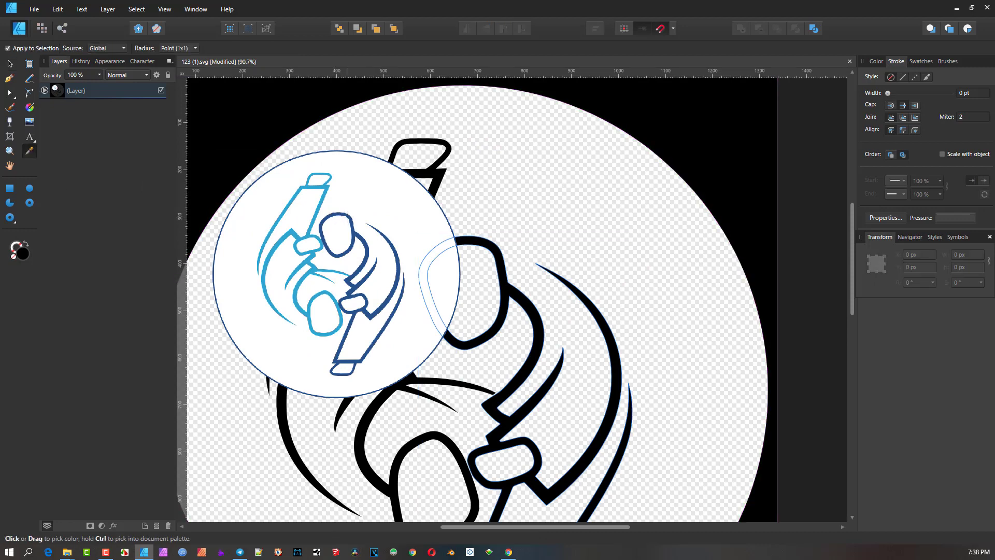
click(349, 216)
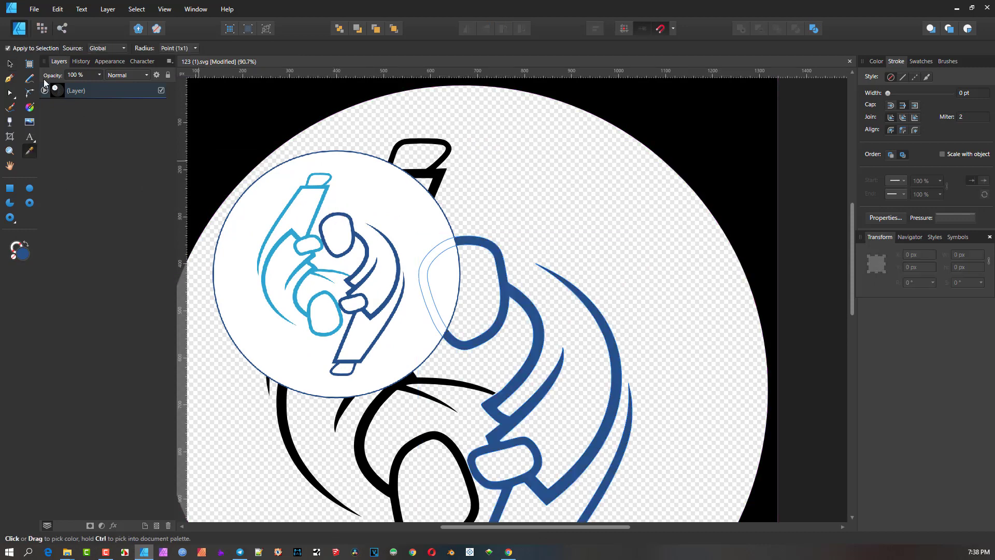
click(10, 64)
Move the reference aside and give the remaining black outline the reference's light blue
drag(310, 217, 568, 231)
click(432, 206)
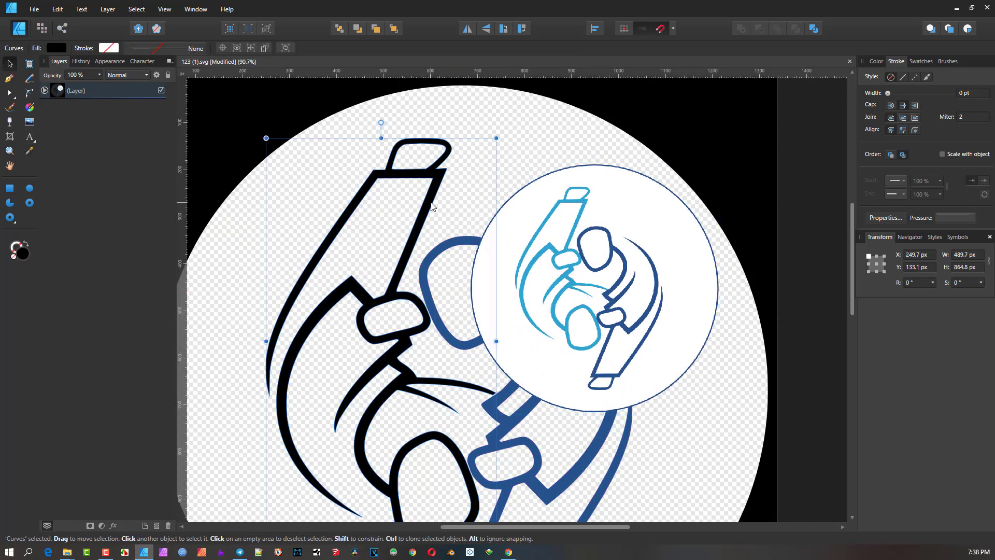
click(30, 151)
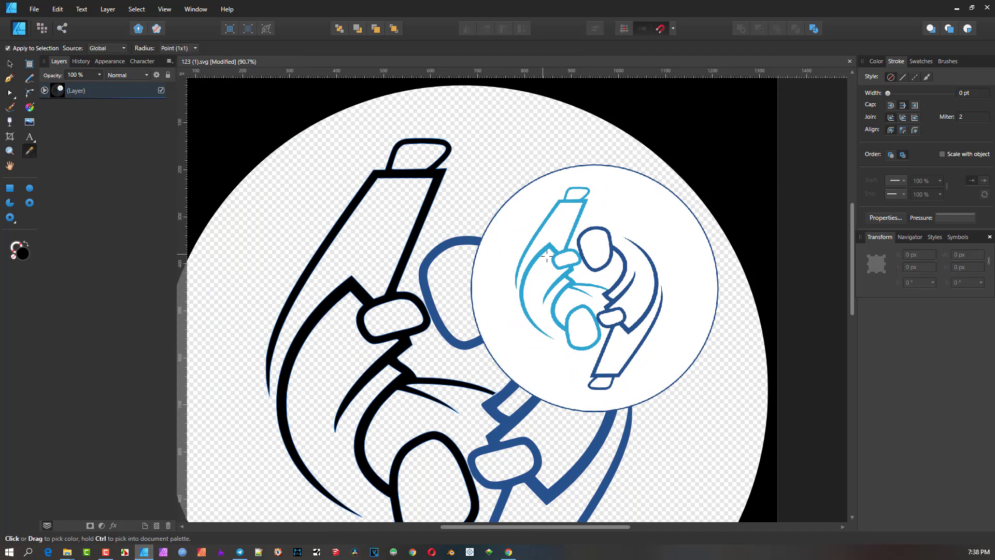
click(549, 245)
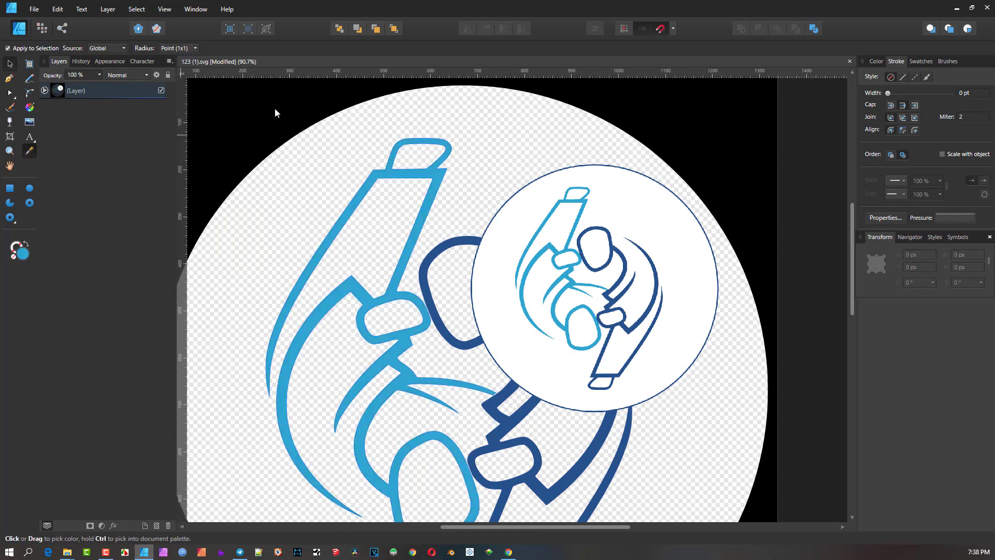
click(11, 64)
click(586, 224)
Delete the reference logo image and zoom in on the figures
key(Delete)
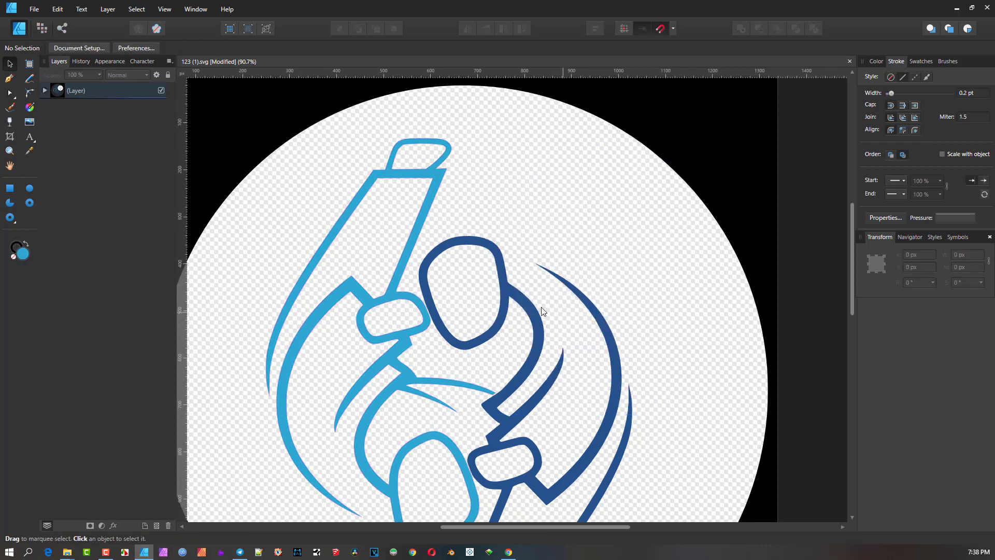
scroll(586, 191, down, 3)
scroll(468, 194, up, 3)
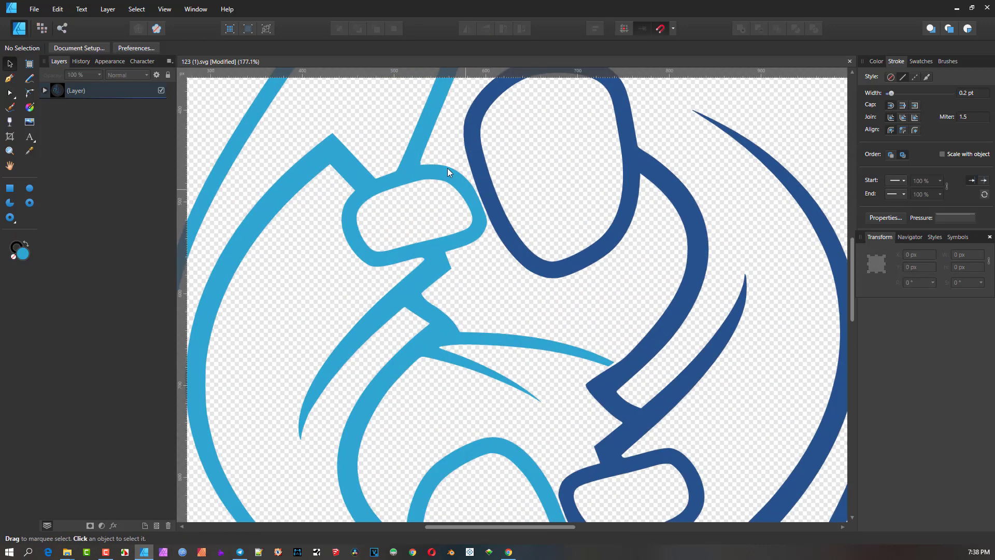
scroll(545, 383, up, 5)
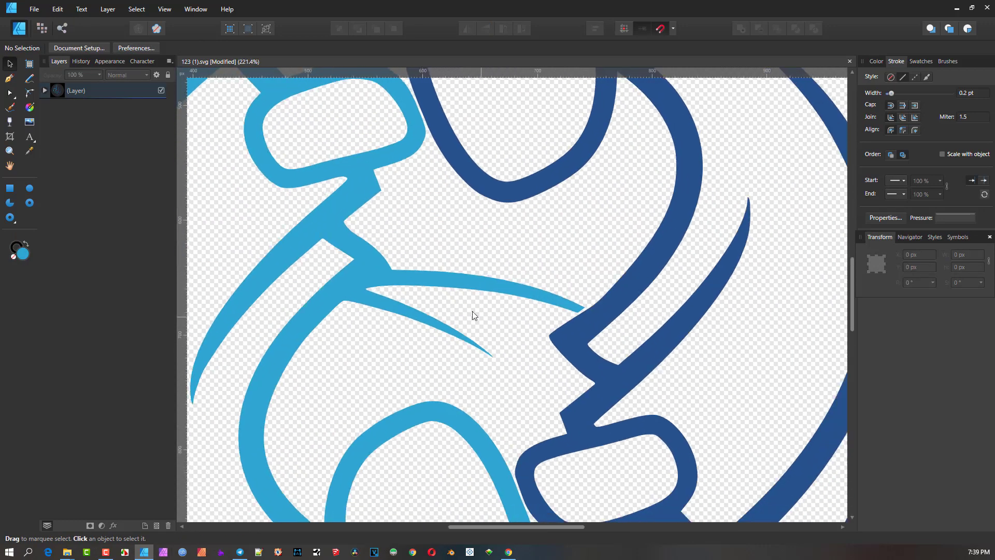
scroll(566, 291, up, 3)
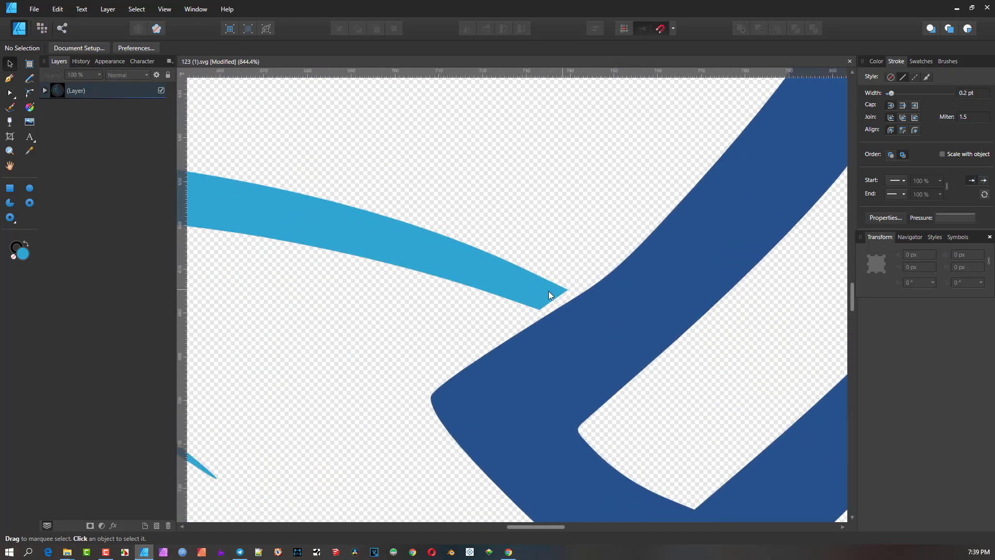
With the Node tool, move the light-blue curve's tip node onto the dark-blue outline and adjust its edge
click(551, 295)
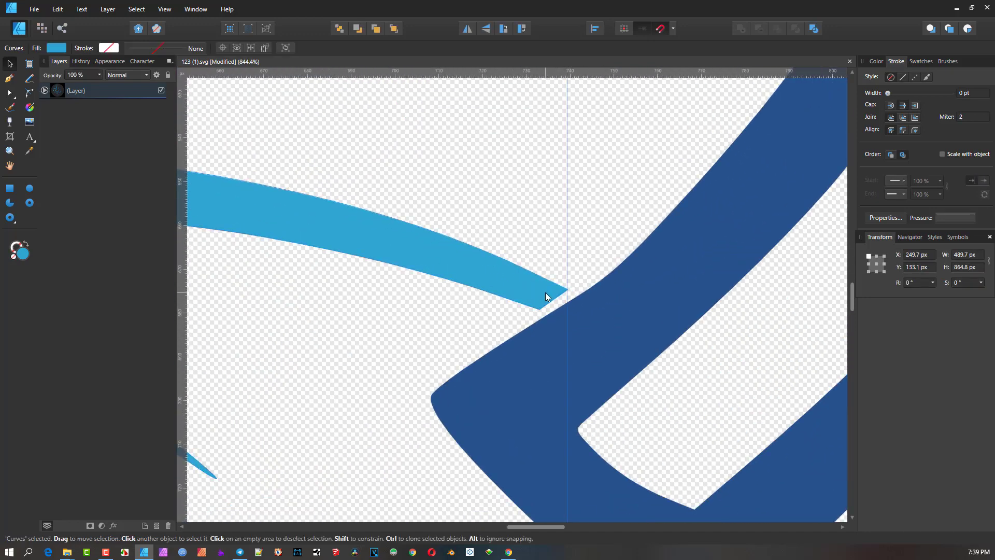
key(a)
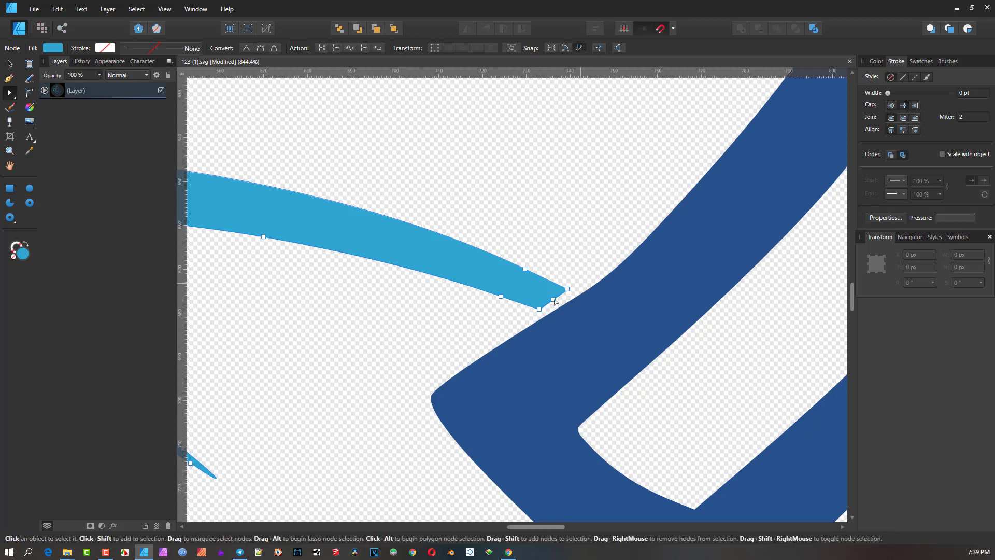
drag(581, 284, 562, 309)
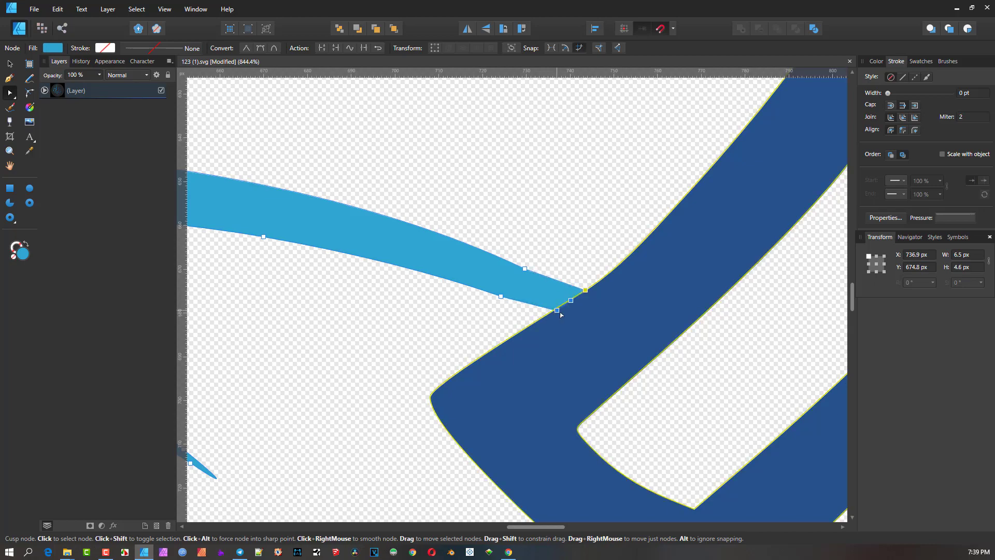
click(572, 237)
scroll(567, 237, down, 5)
scroll(553, 244, up, 4)
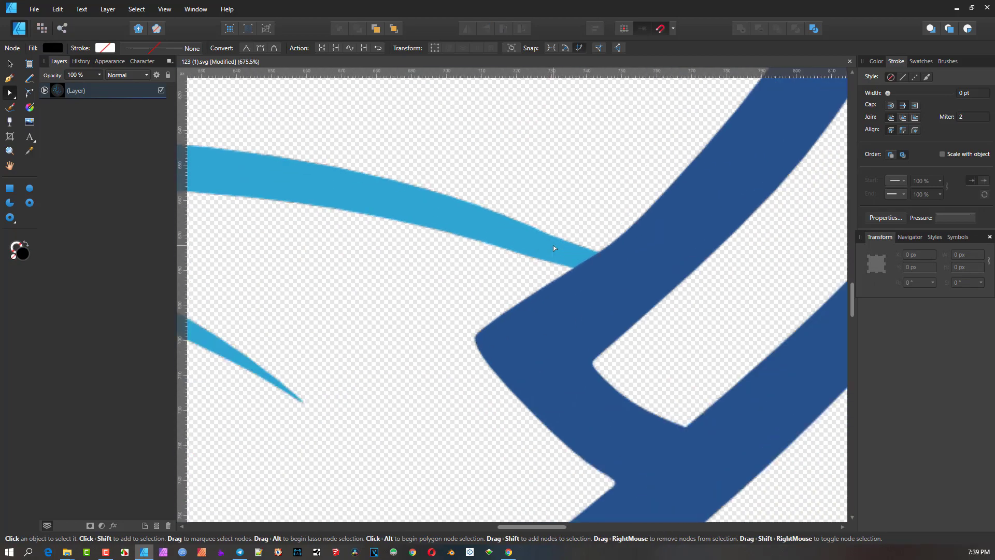
click(550, 244)
click(551, 236)
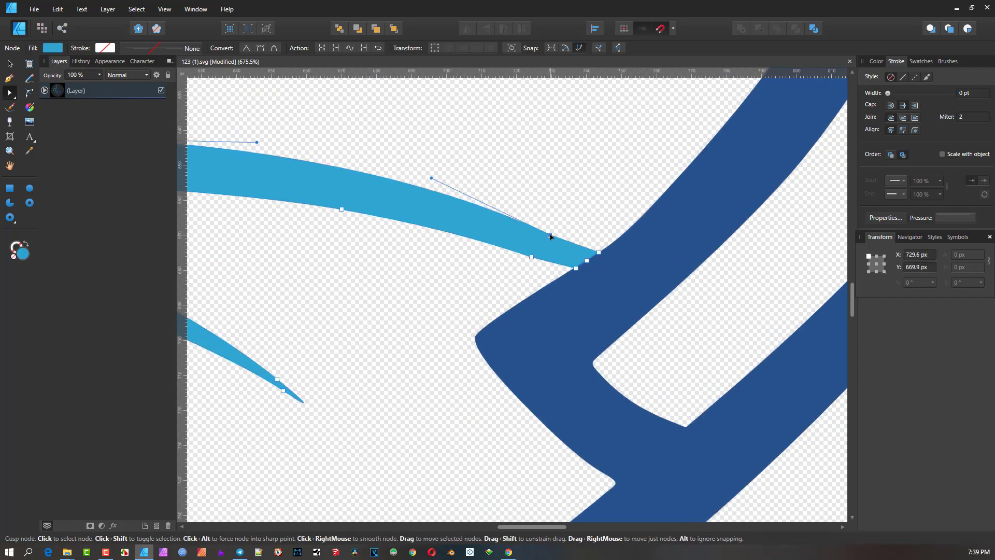
drag(551, 235, 553, 232)
drag(433, 178, 418, 183)
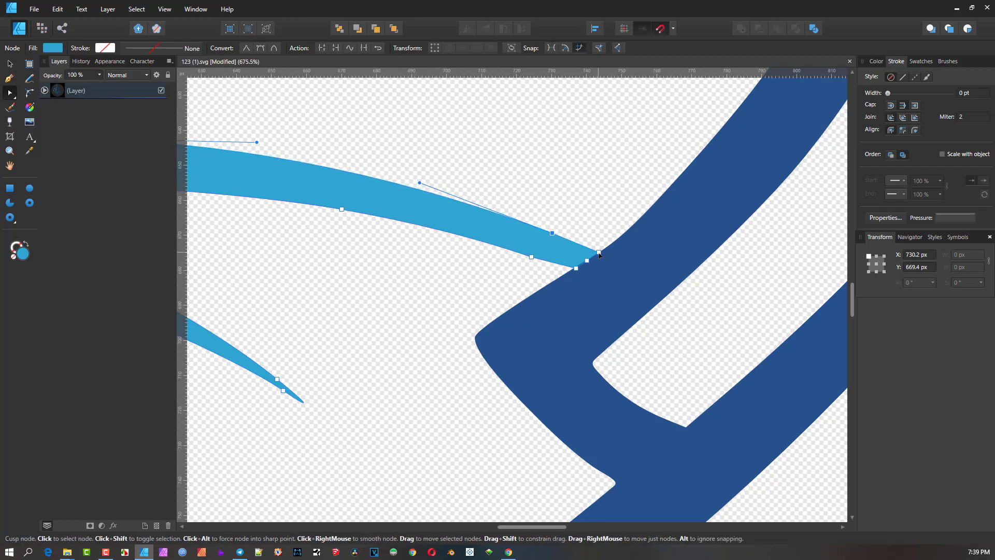
Select the black circular backdrop behind the judo figures
click(589, 220)
scroll(588, 222, down, 5)
scroll(626, 238, down, 4)
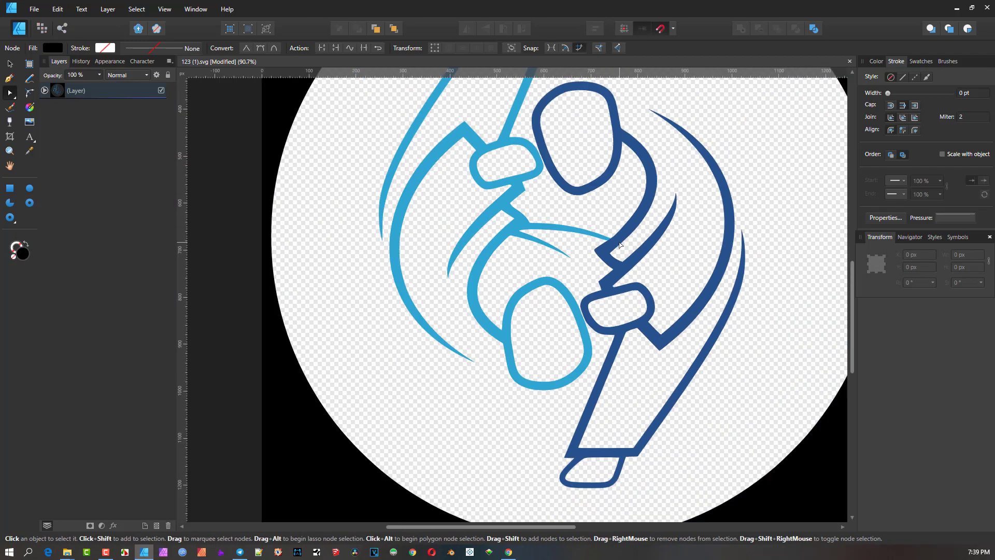
click(541, 225)
scroll(564, 223, up, 1)
scroll(536, 269, down, 2)
scroll(549, 251, up, 2)
Delete the black circular backdrop
click(762, 193)
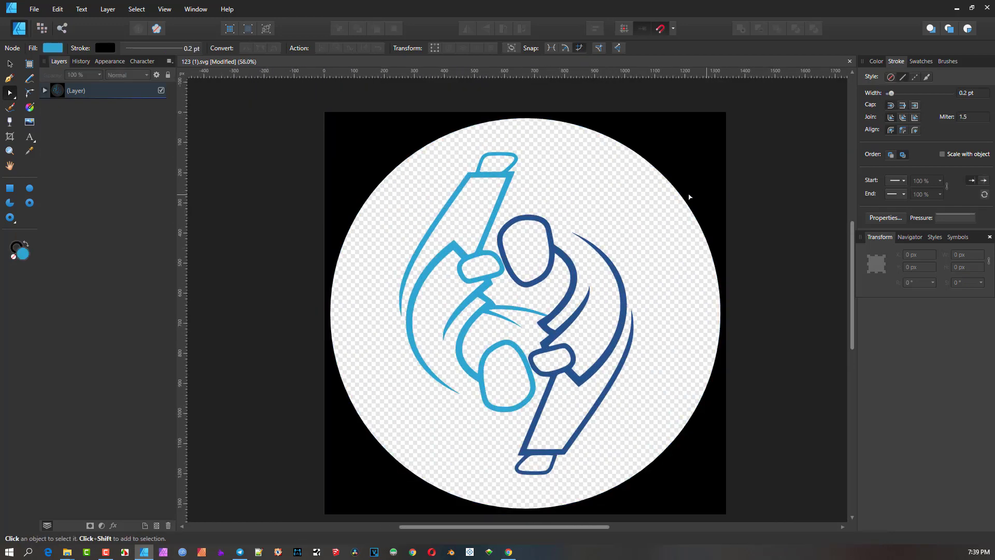
click(681, 174)
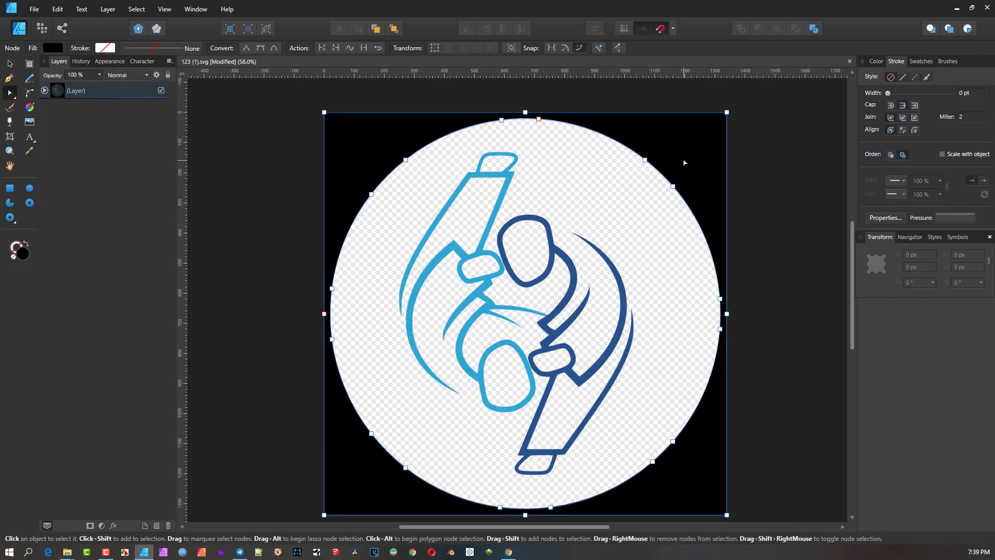
key(Delete)
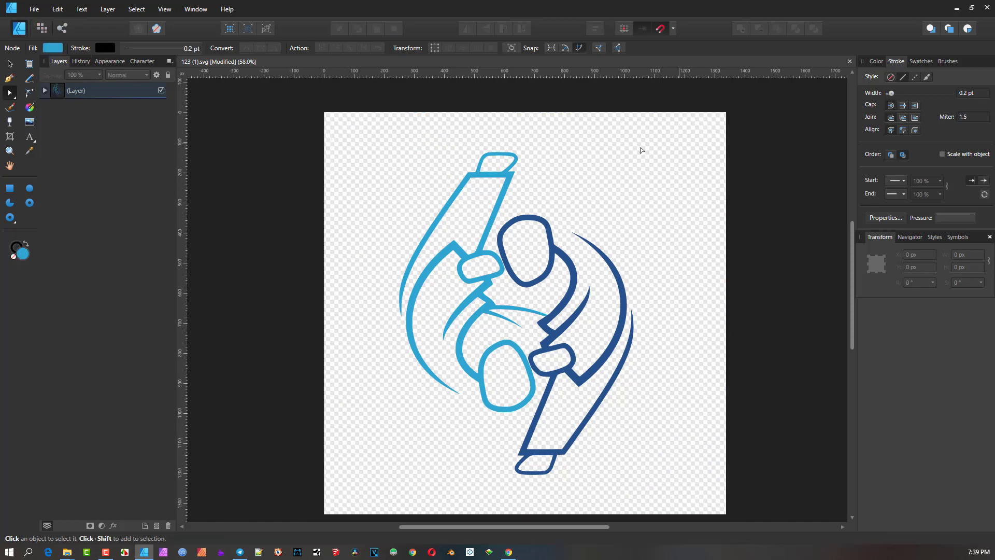
Draw a large ellipse around the figure with no fill and a blue outline
click(29, 188)
drag(378, 192, 695, 483)
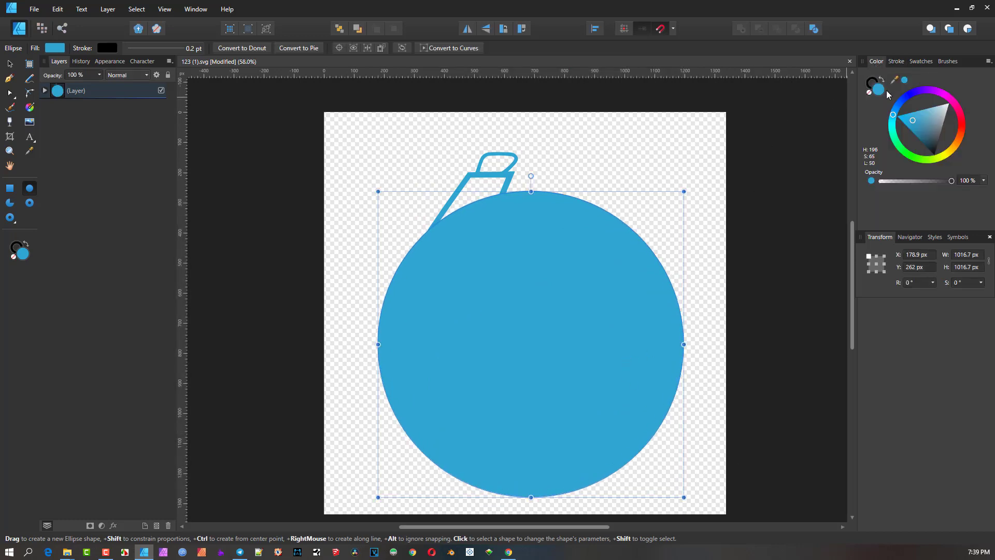
click(883, 81)
click(870, 92)
drag(685, 192, 713, 152)
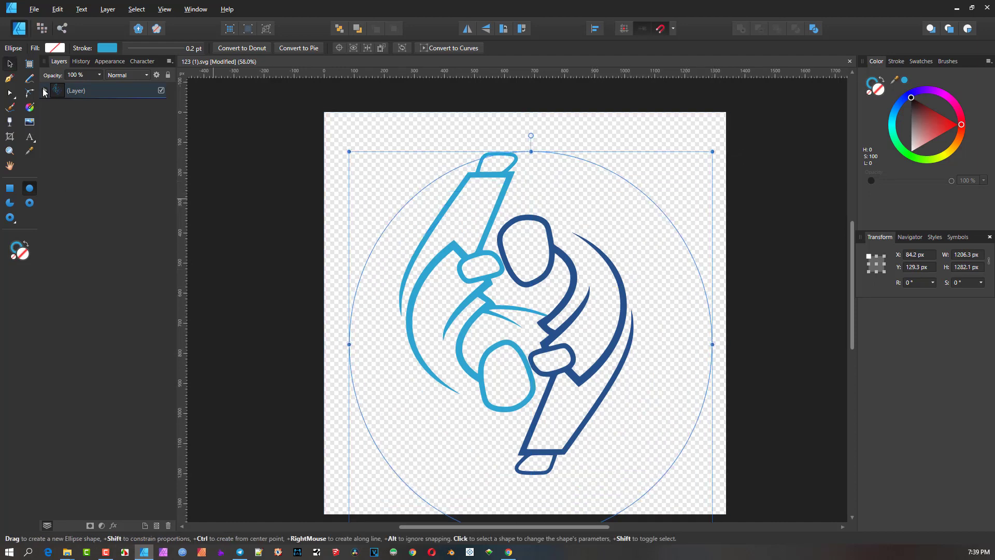
Centre the circle on the page and set its stroke width to 8 pt
click(10, 63)
drag(621, 175, 610, 155)
click(897, 63)
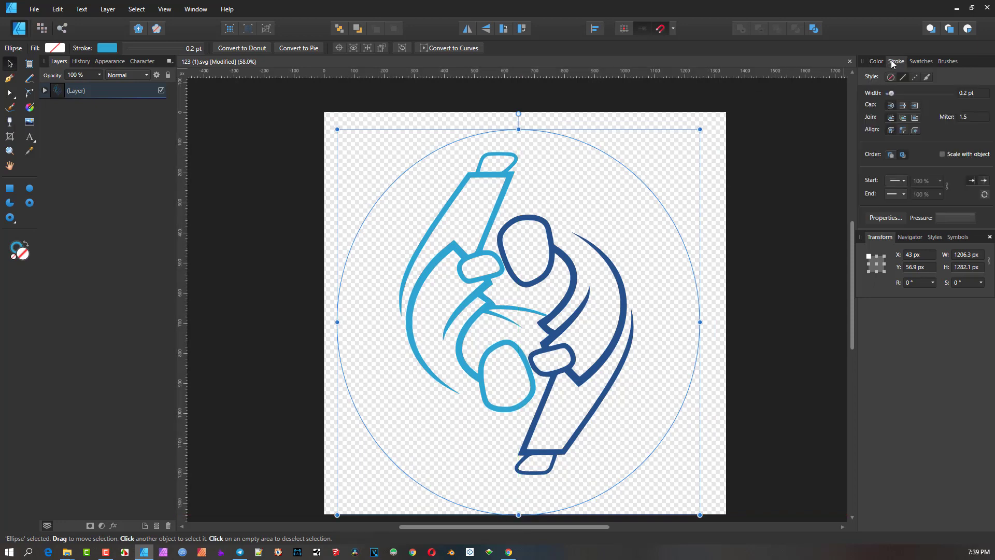
drag(893, 97, 913, 94)
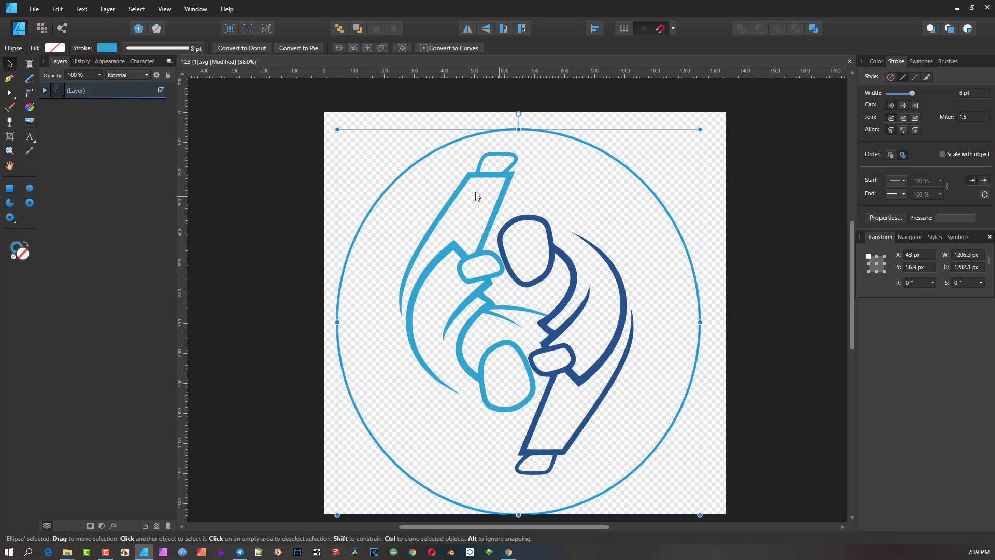
Switch to Chrome and scroll the online-converting.com page showing 123.png converted to SVG
click(508, 552)
scroll(333, 176, up, 4)
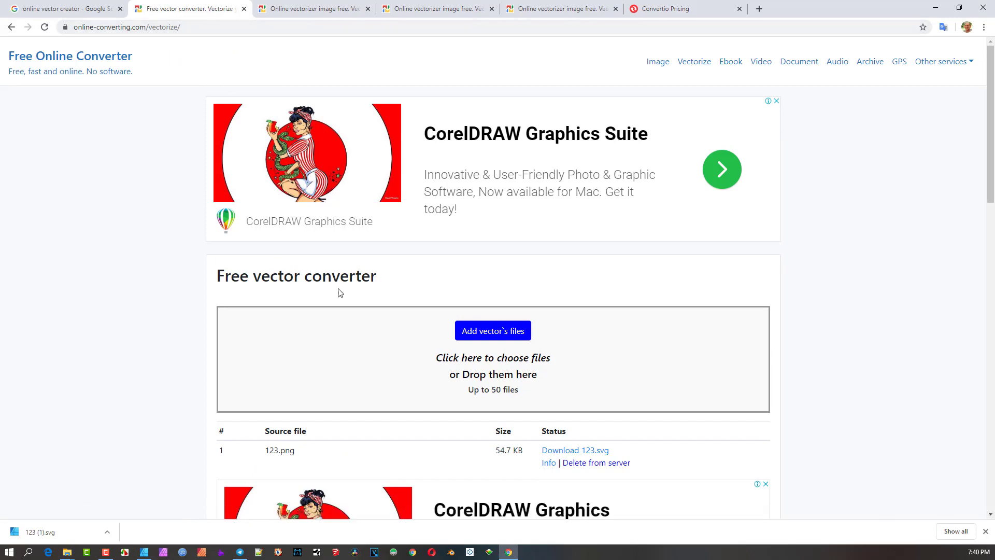
scroll(340, 292, down, 8)
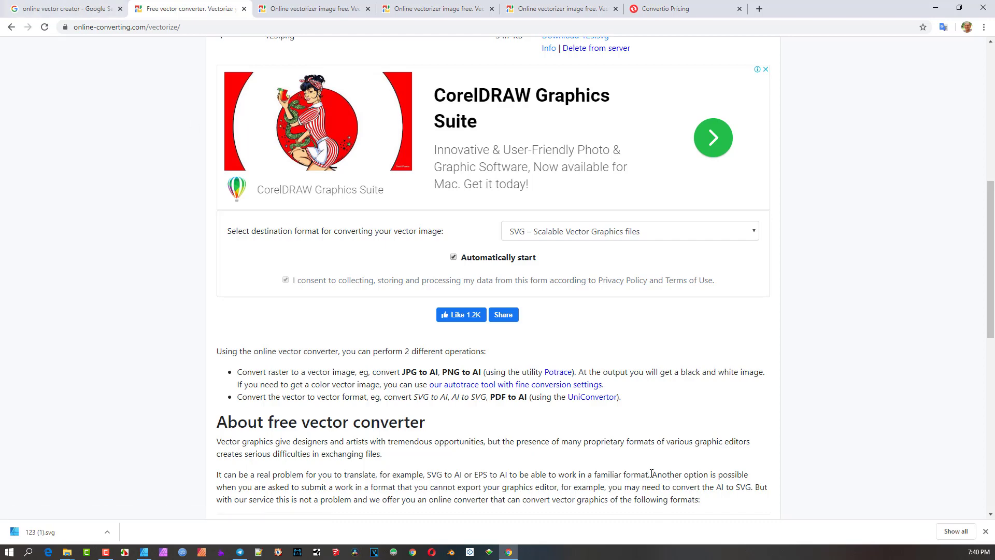
Switch back to 123 (1).svg in Affinity Designer showing the two-blue logo in its 8 pt ring
click(144, 552)
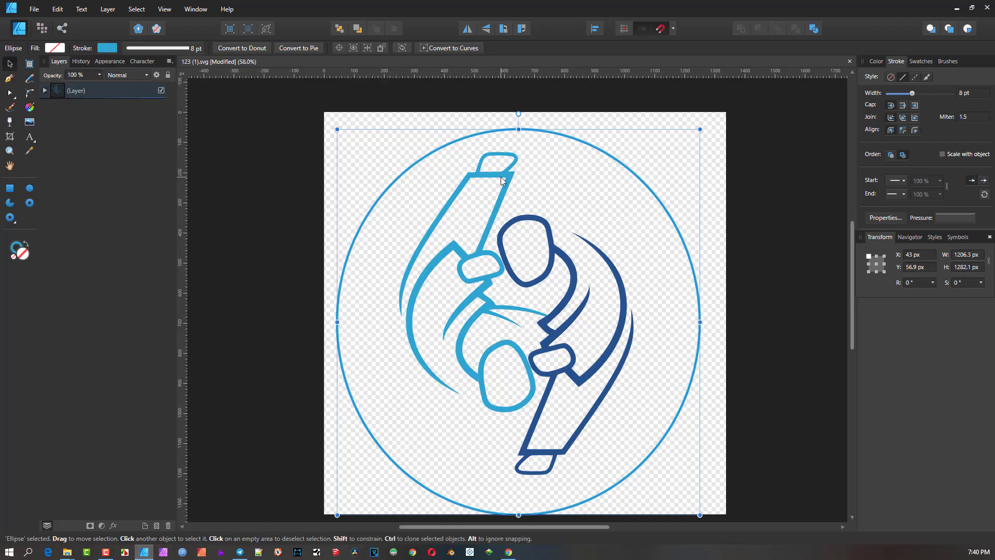